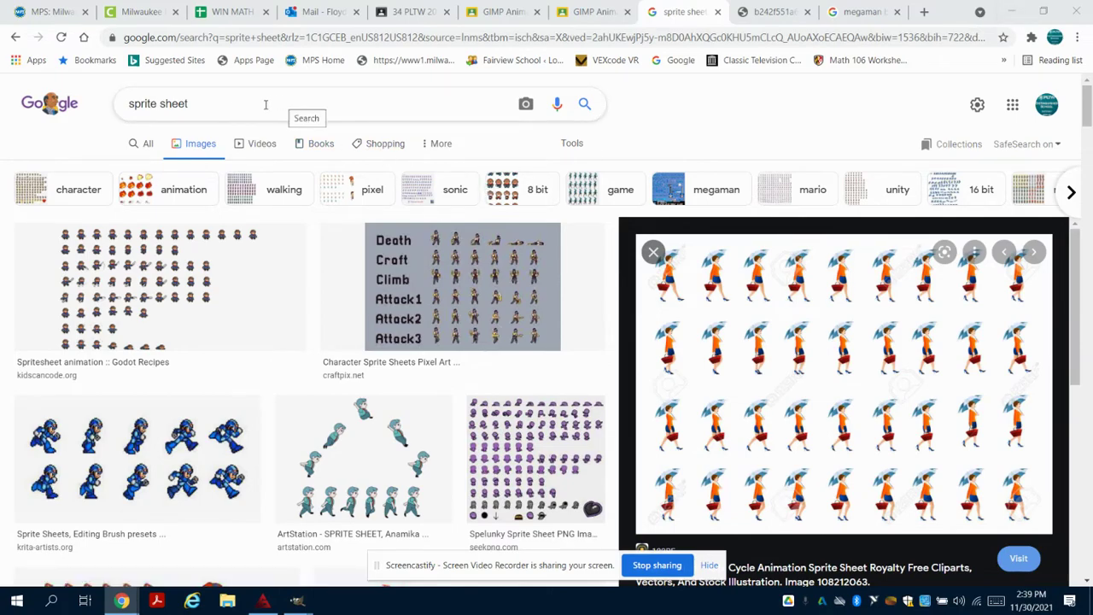
Scroll through the Google Images sprite sheet results and inspect a previewed sheet's options
scroll(366, 313, "down", 6)
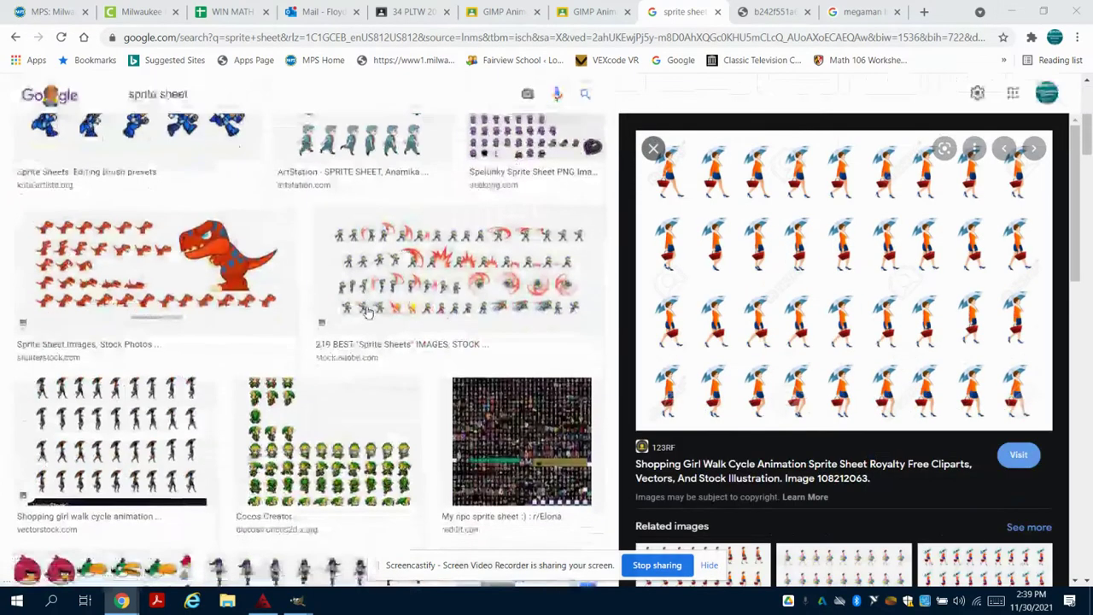
scroll(366, 313, "down", 8)
scroll(223, 276, "up", 5)
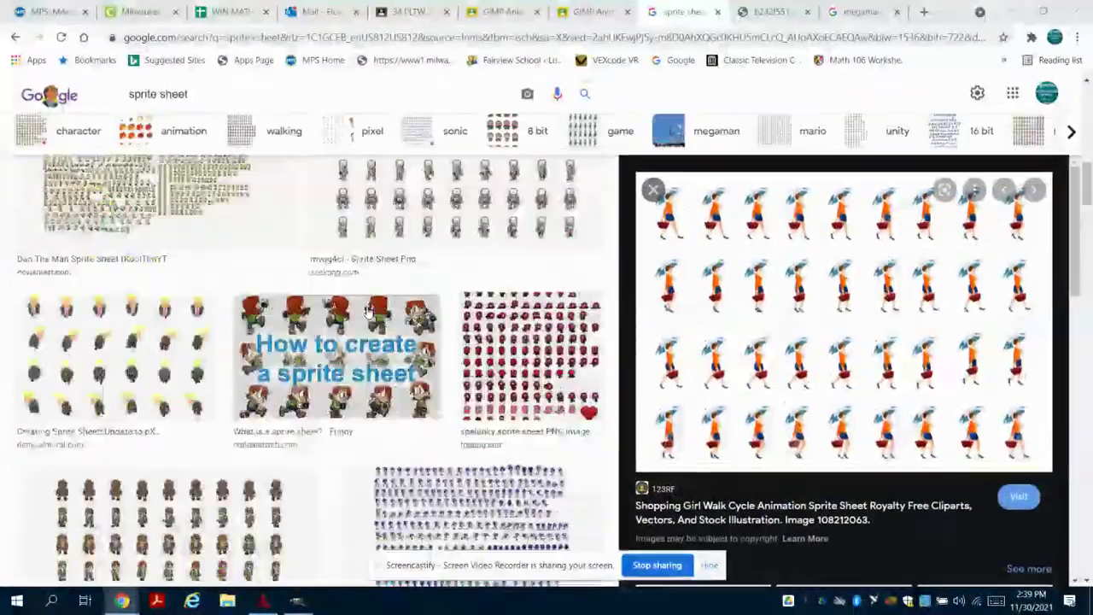
scroll(498, 258, "up", 2)
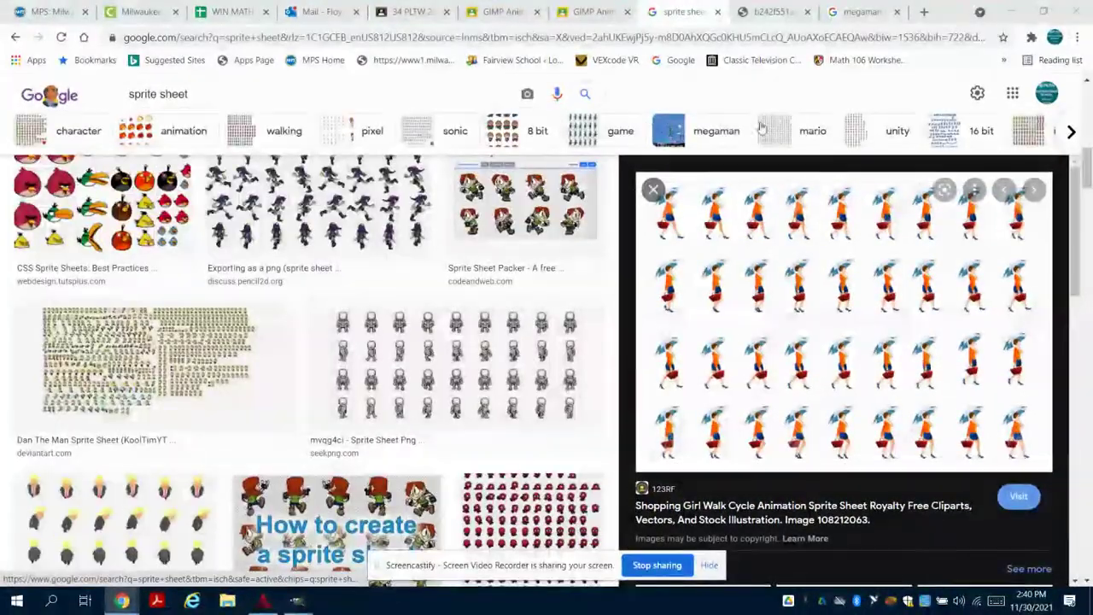
right_click(779, 297)
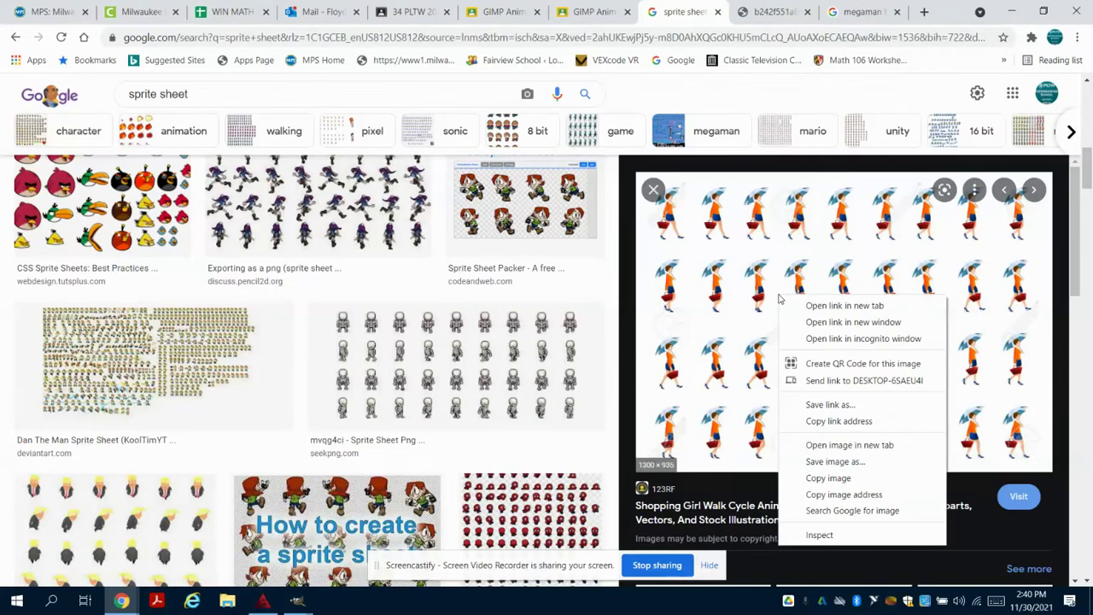
left_click(782, 11)
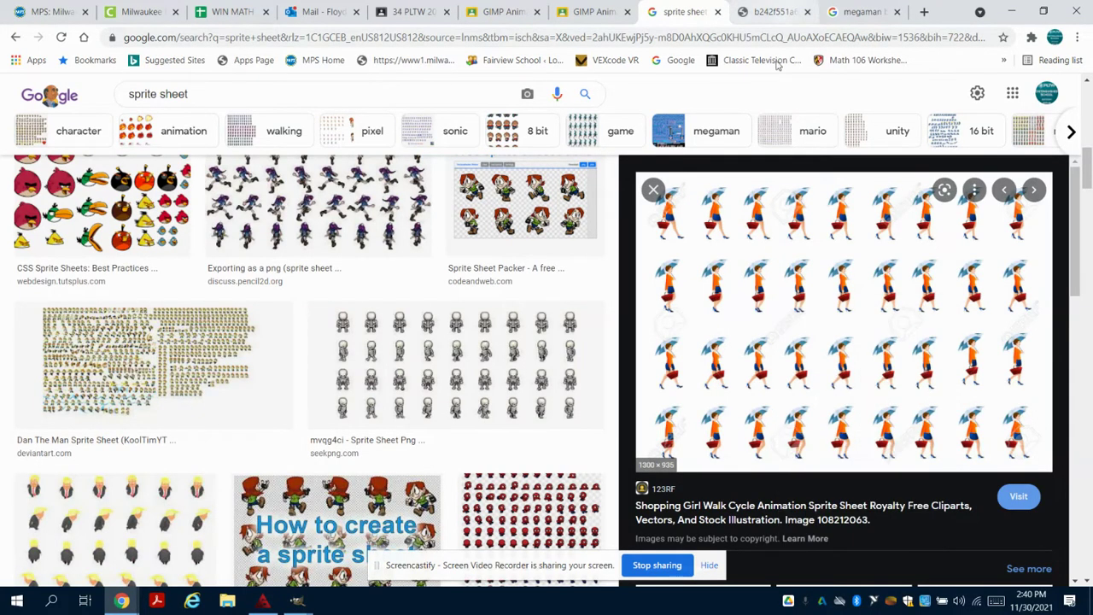
Switch to the Mega Man sprite sheet image, then minimize Chrome to reveal GIMP
left_click(769, 14)
right_click(673, 340)
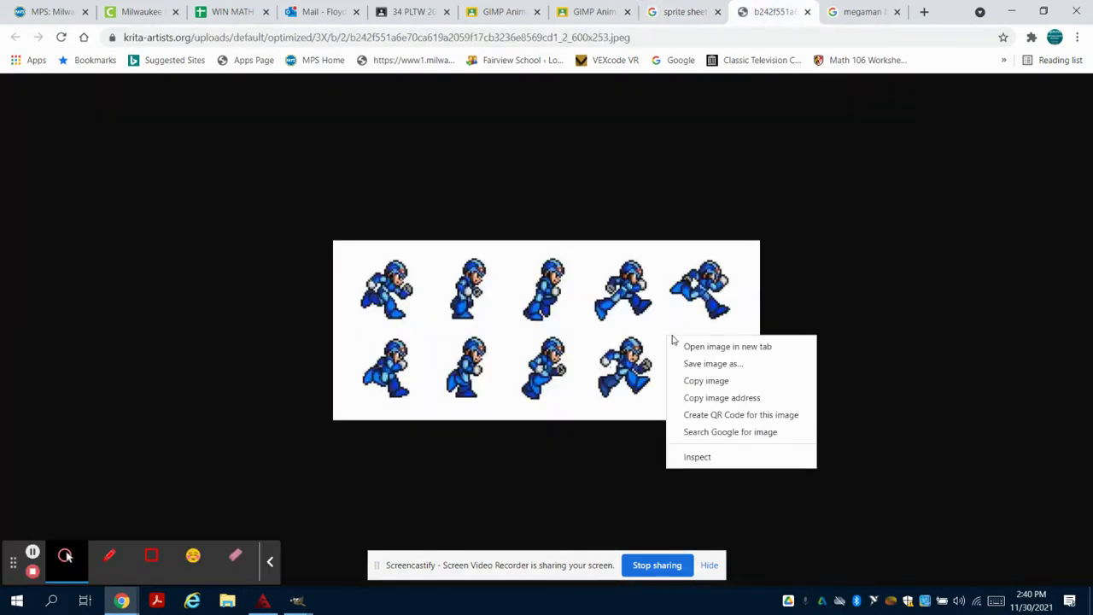
left_click(1010, 11)
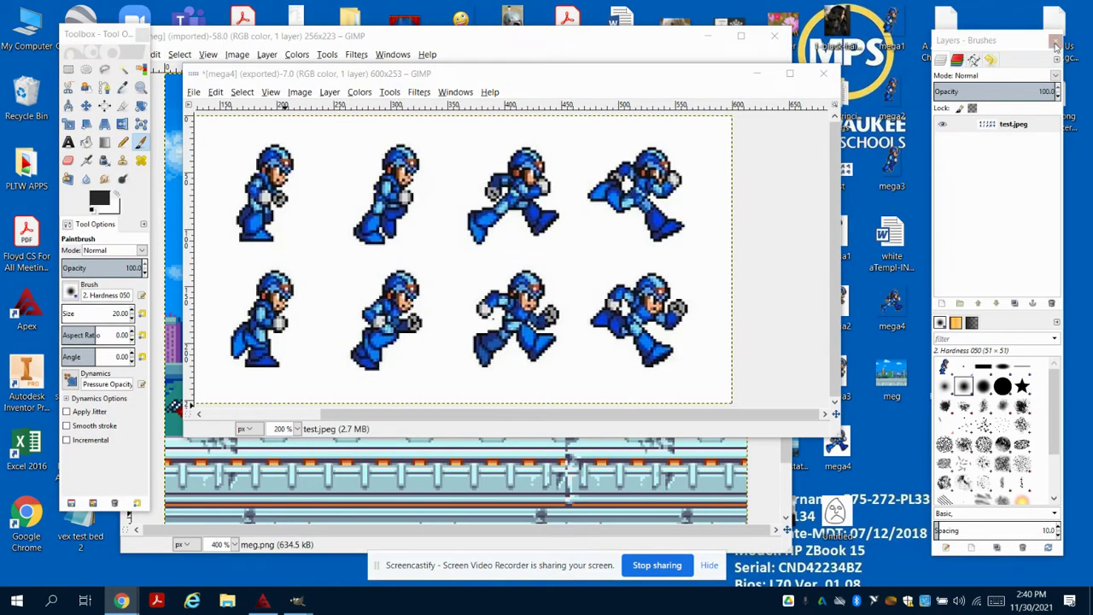
Add an alpha channel to the test.jpeg layer and delete its white background using Fuzzy Select
right_click(1037, 133)
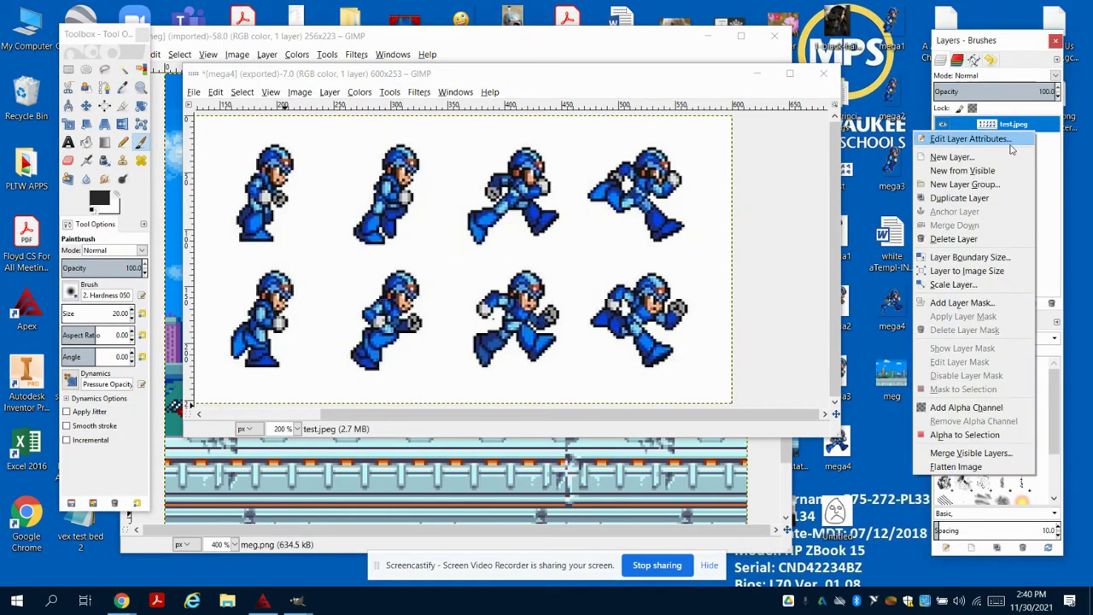
left_click(989, 413)
left_click(124, 71)
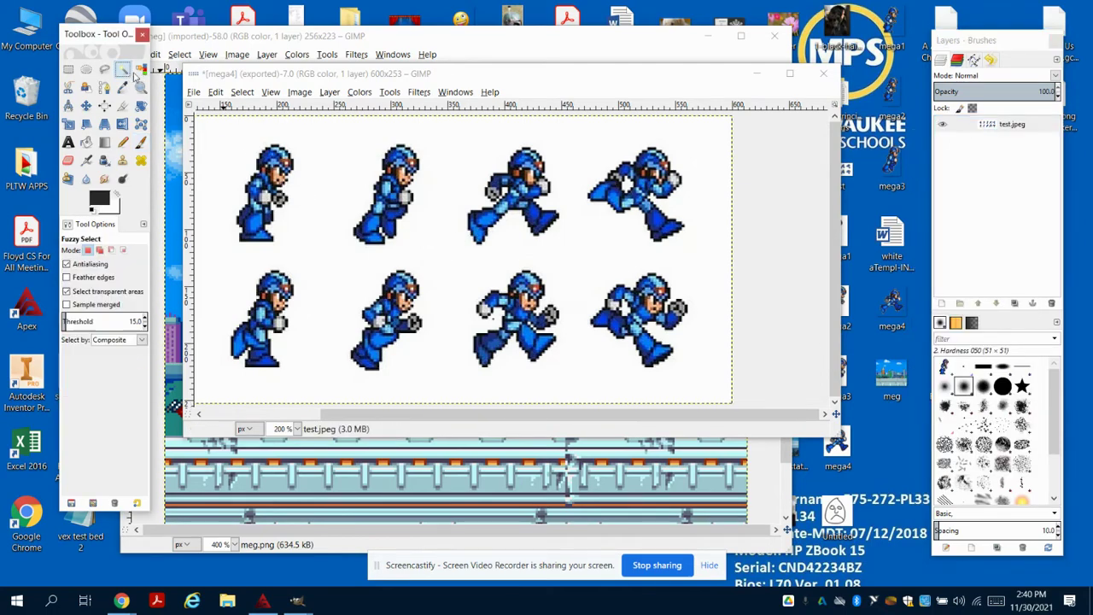
left_click(321, 169)
key("Delete")
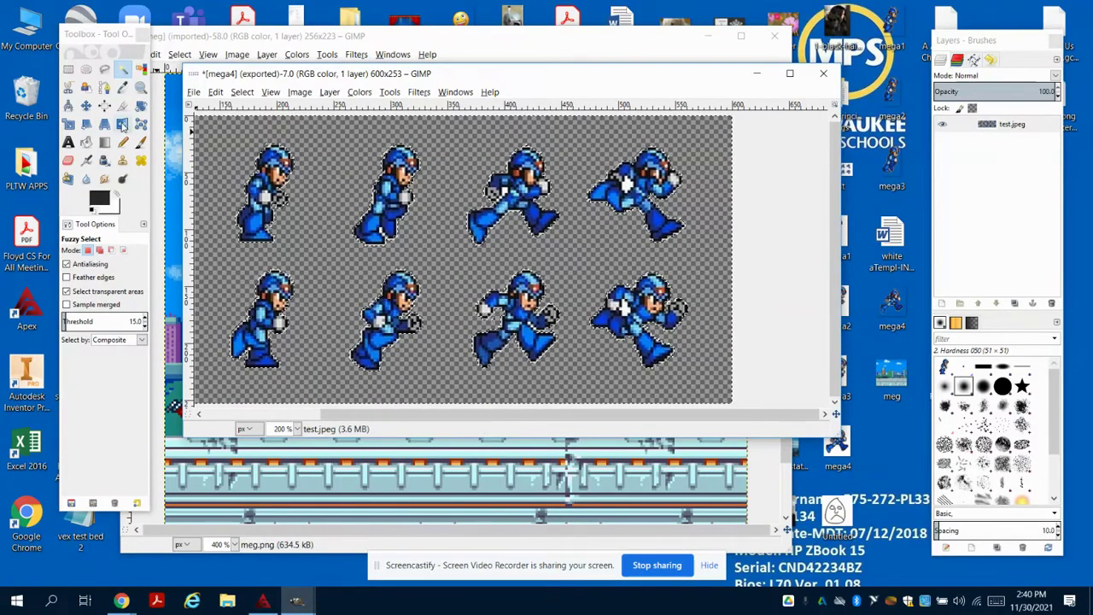
left_click(122, 105)
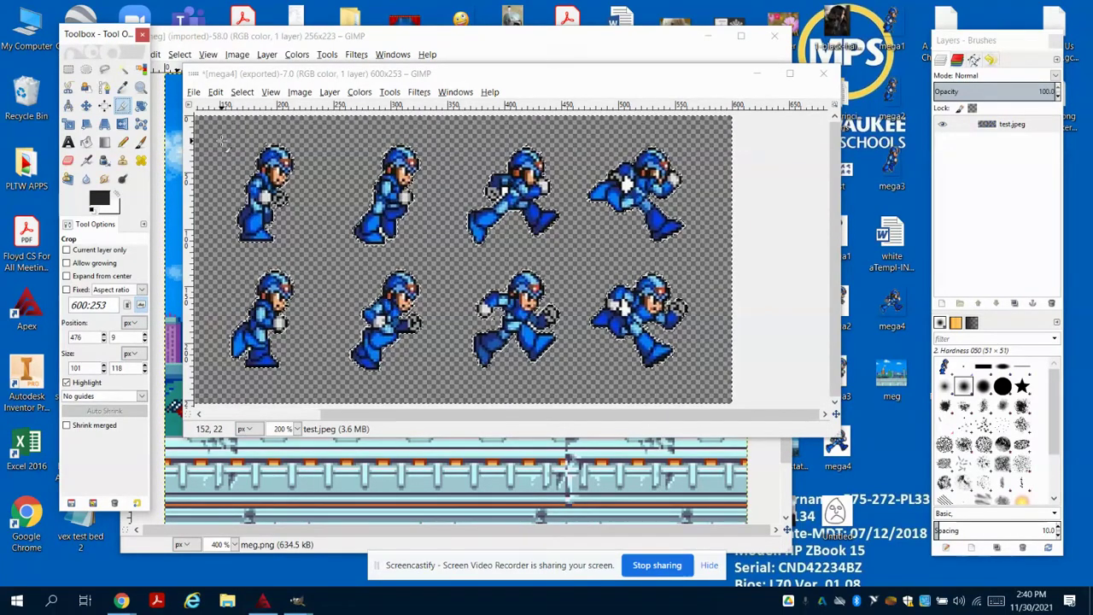
Crop the sheet to the first sprite (74×100) and export it as mega1.png, replacing the existing file
left_click_drag(223, 143, 306, 253)
left_click(271, 202)
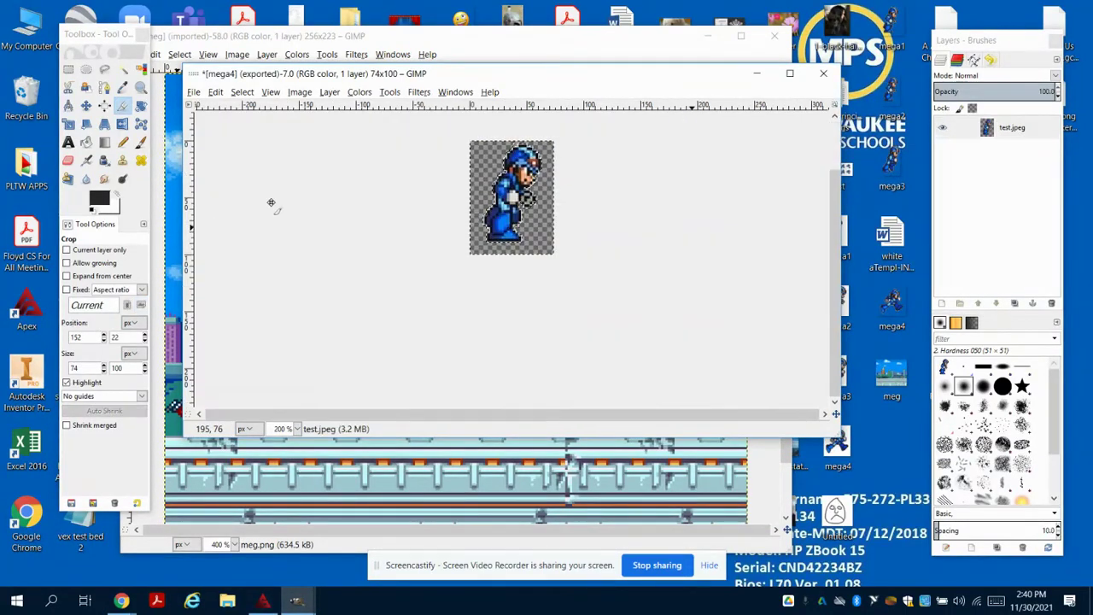
left_click(193, 91)
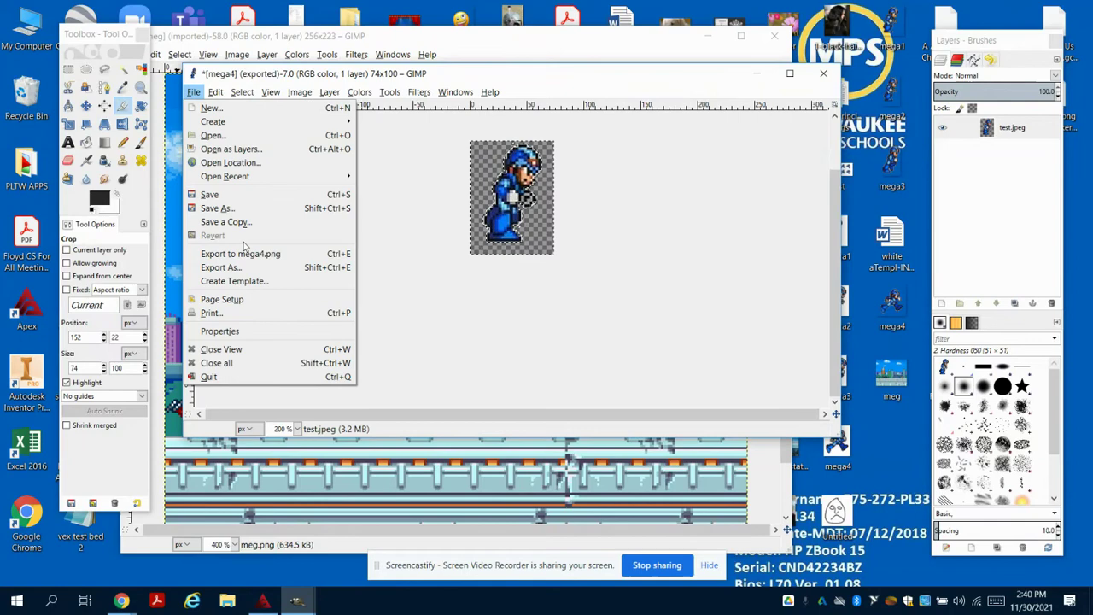
left_click(244, 270)
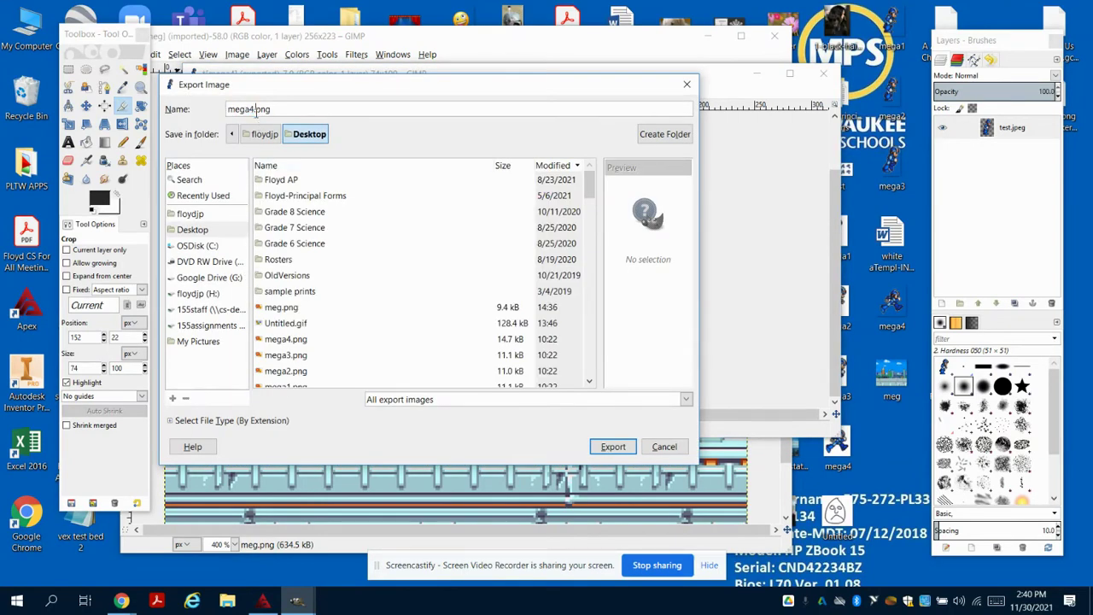
key("BackSpace")
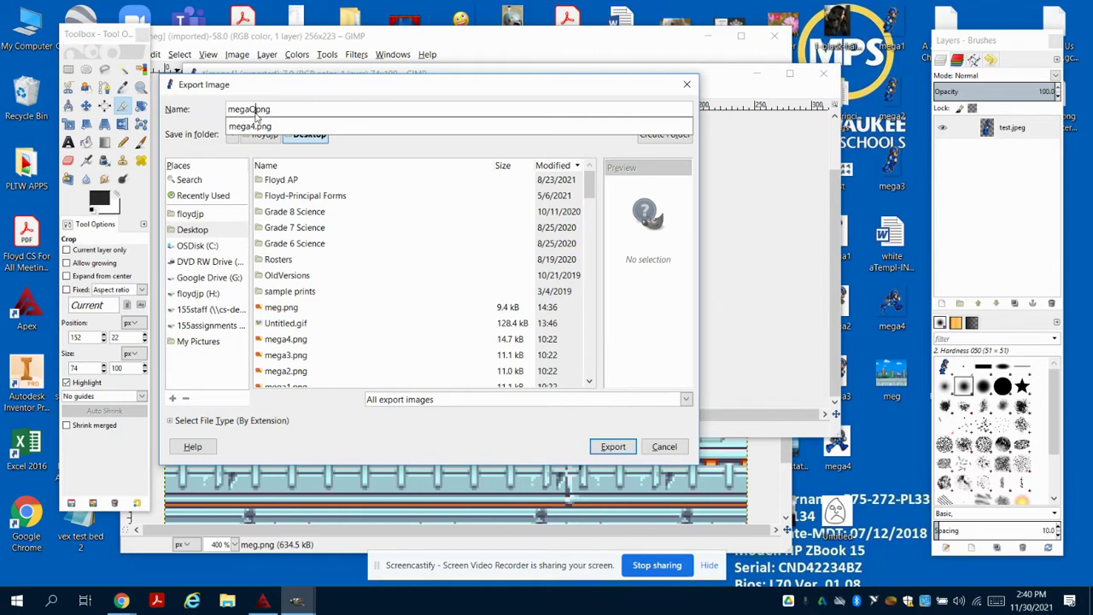
left_click(616, 451)
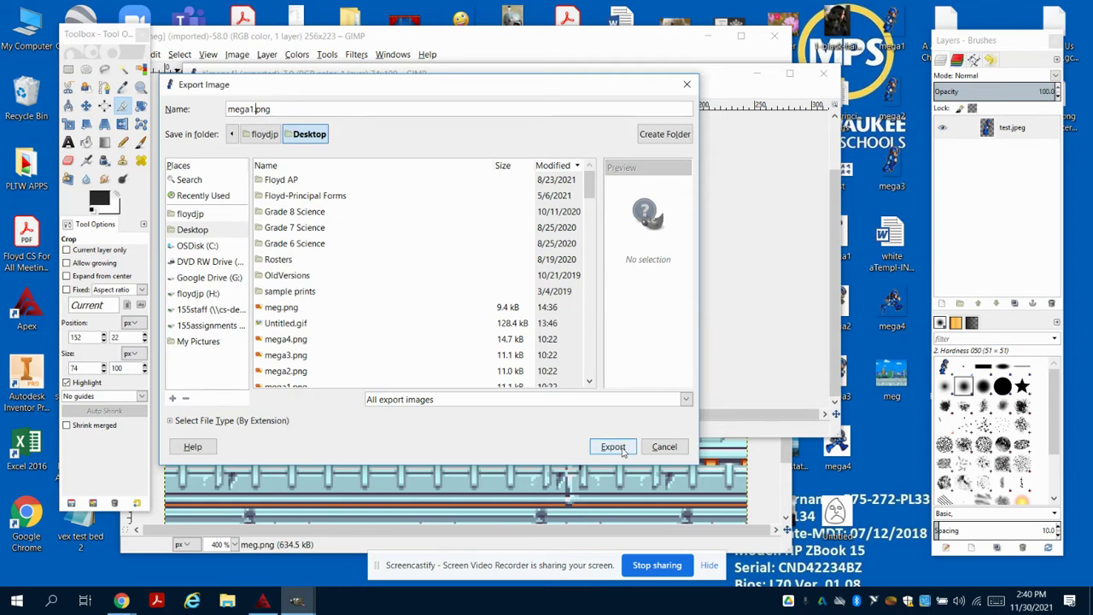
left_click(623, 452)
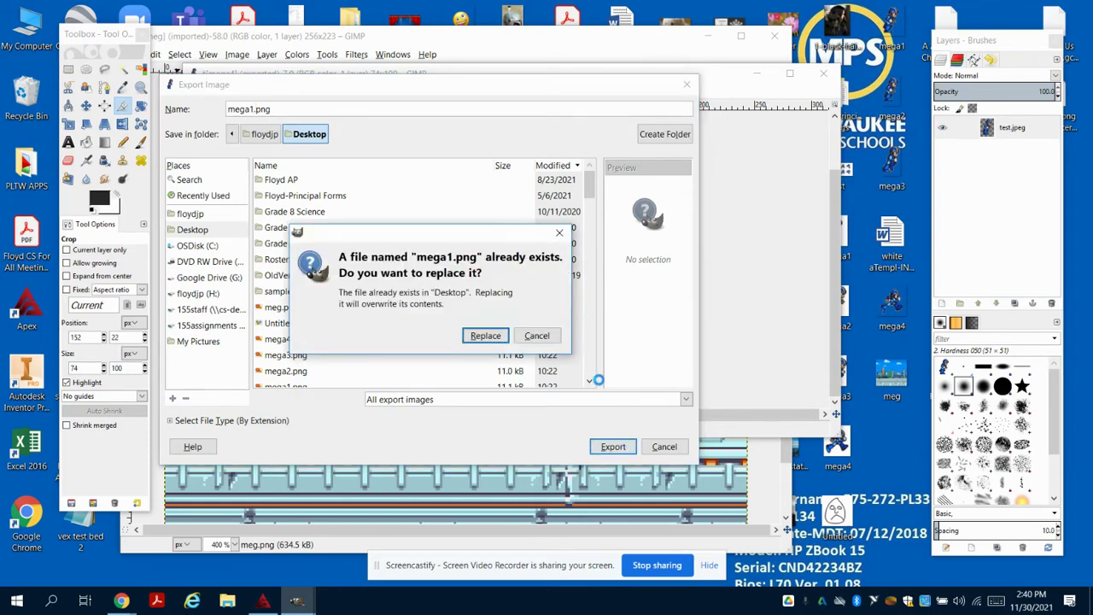
left_click(495, 335)
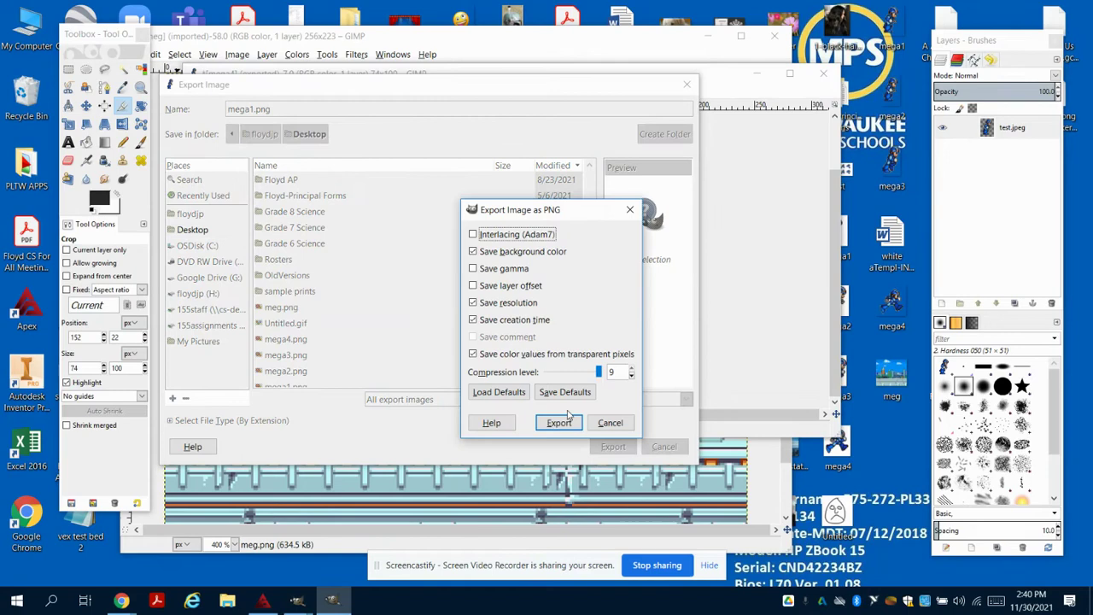
left_click(560, 422)
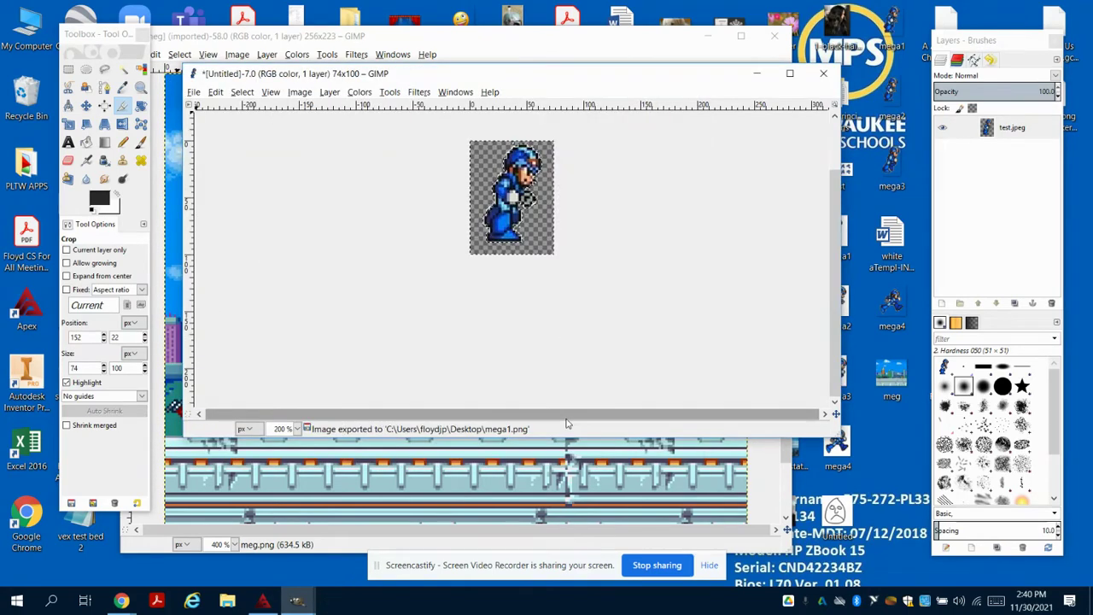
Restore the full sheet, crop to the second top-row sprite, and cancel its export
key("ctrl+z")
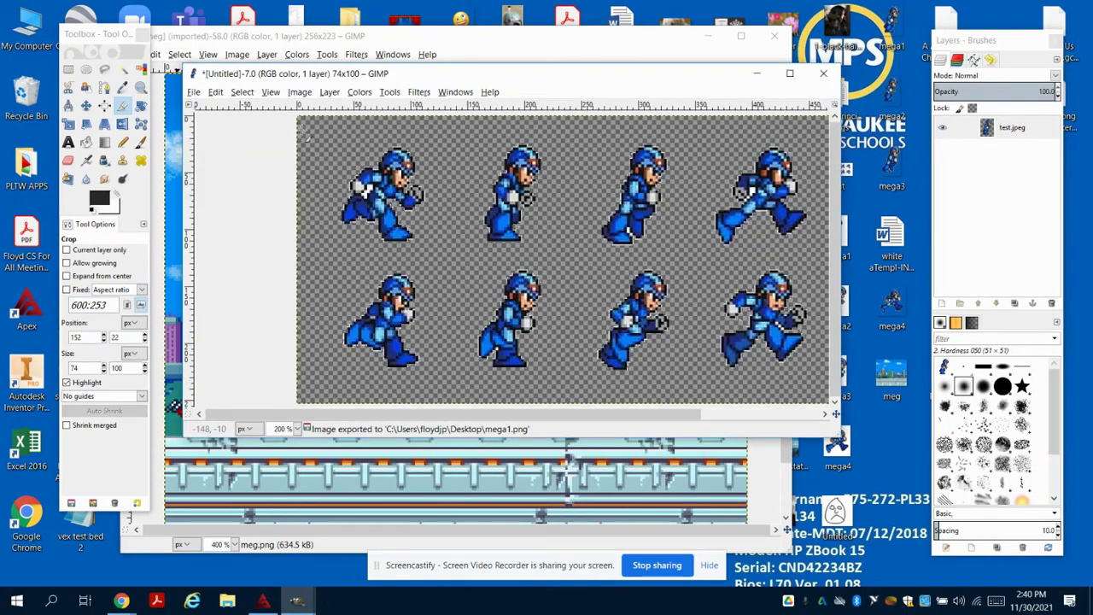
left_click_drag(477, 137, 553, 263)
key("Return")
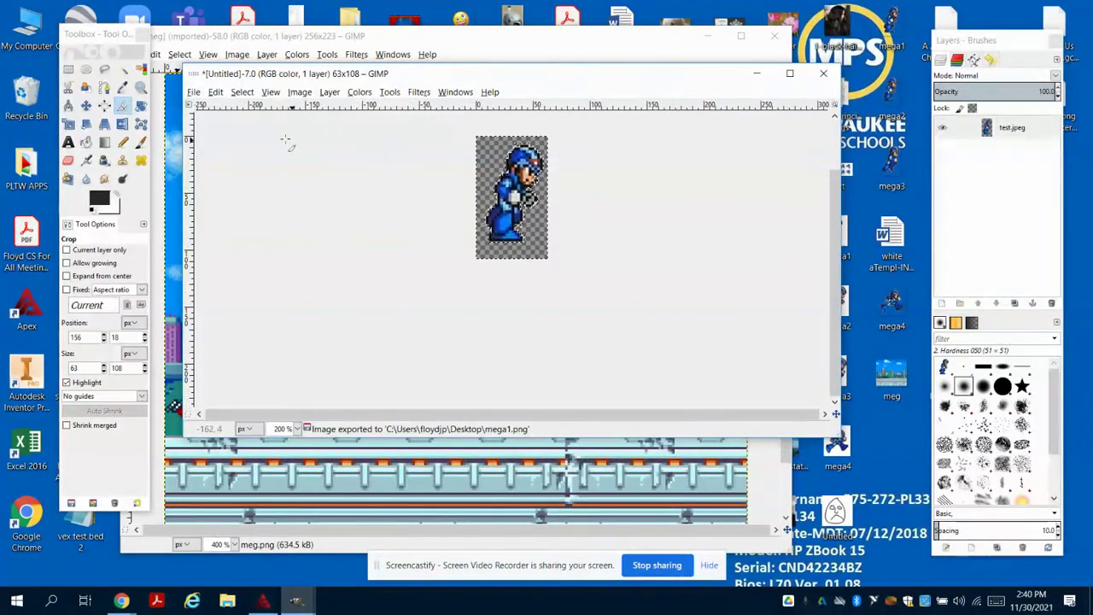
left_click(194, 91)
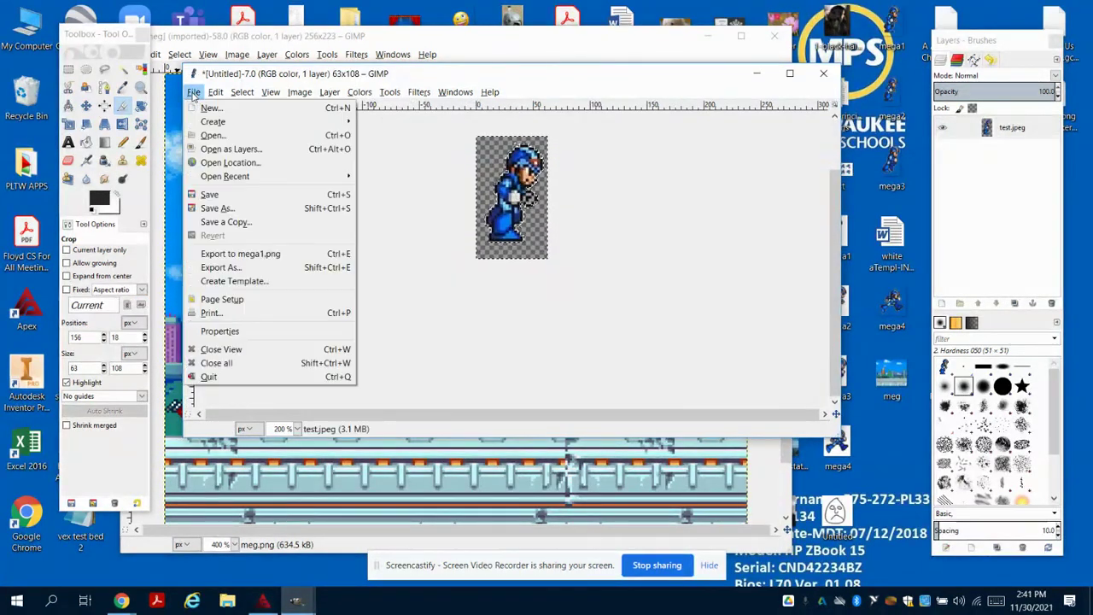
left_click(252, 270)
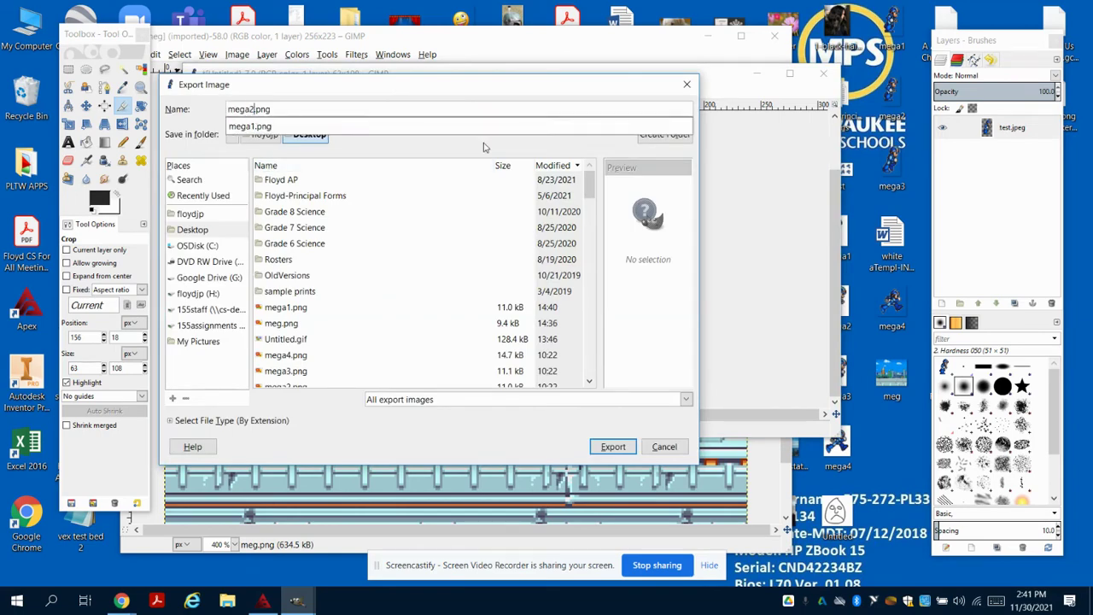
left_click(649, 447)
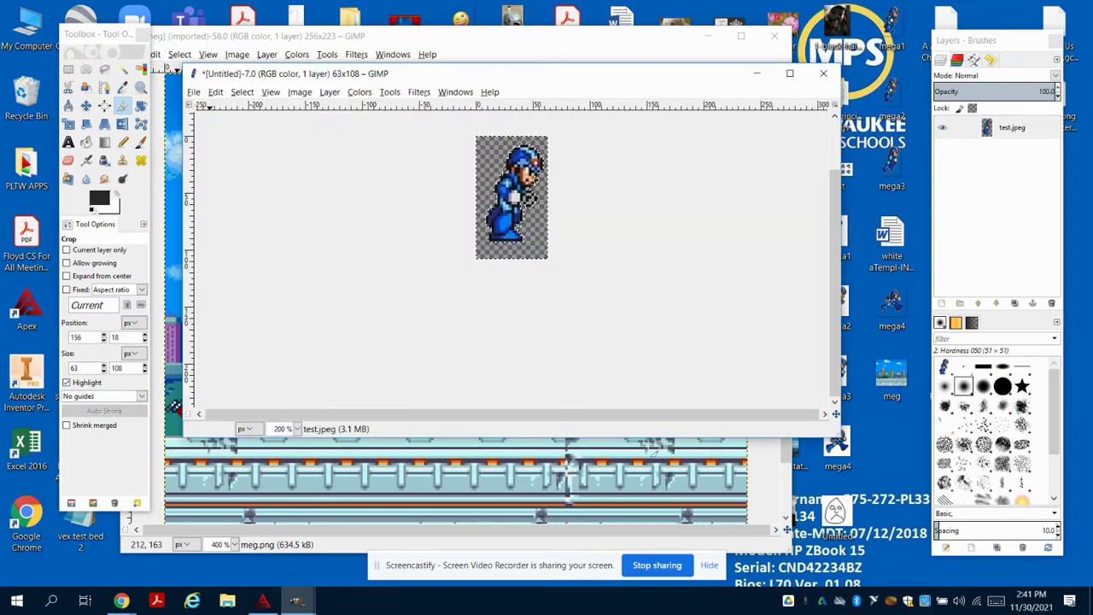
Undo that crop and crop the image to the third top-row sprite instead
key("ctrl+z")
left_click_drag(593, 129, 671, 259)
left_click(640, 199)
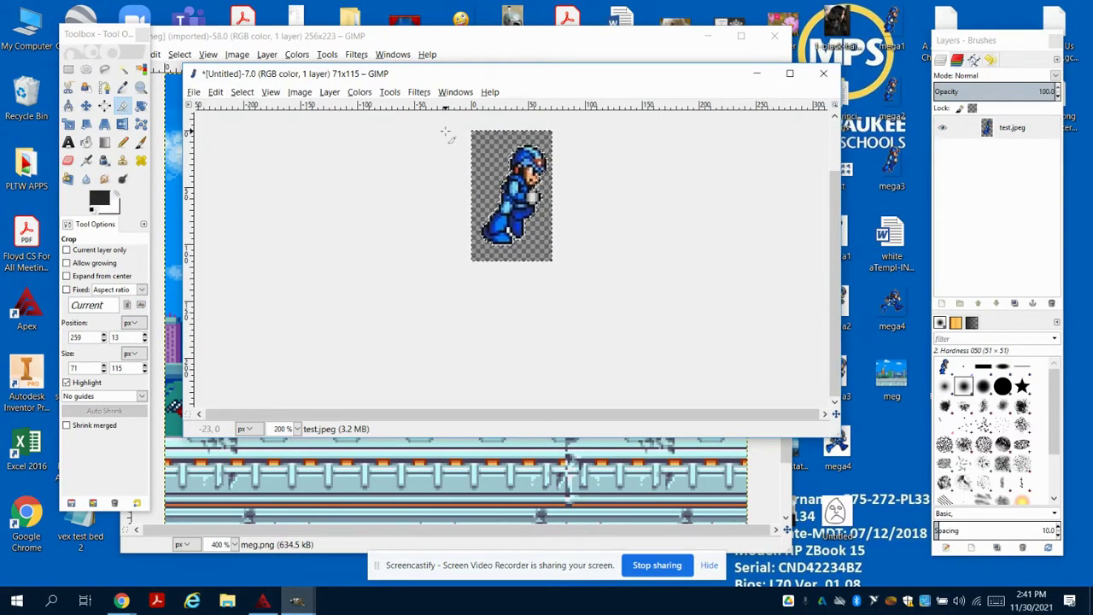
Undo again, crop to the fourth sprite at 88×109, and close the export dialog unsaved
key("ctrl+z")
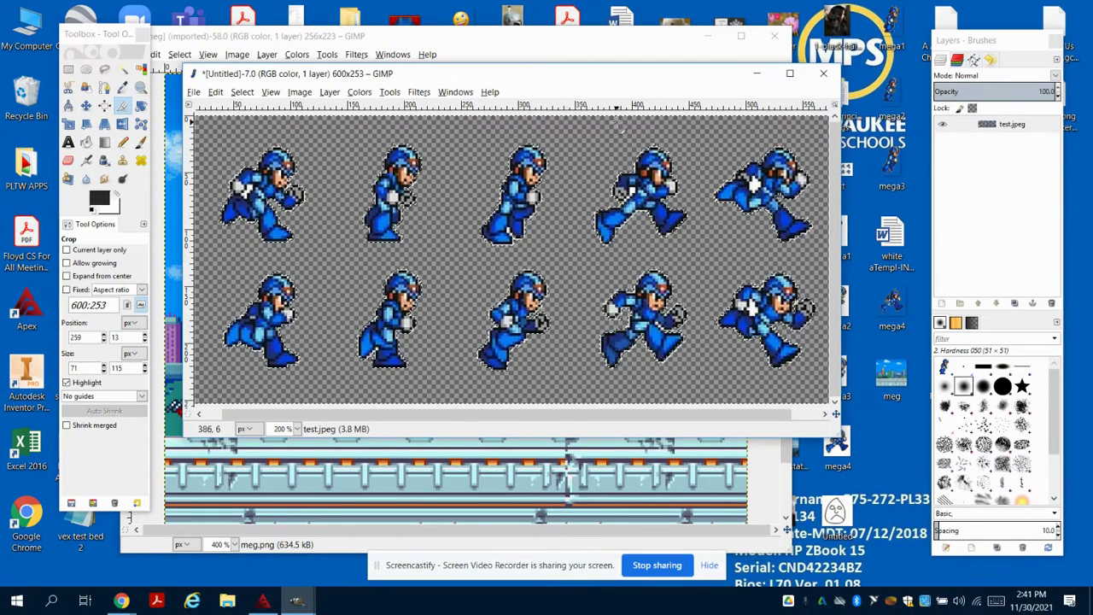
left_click_drag(604, 135, 684, 258)
left_click_drag(610, 242, 589, 245)
left_click(627, 196)
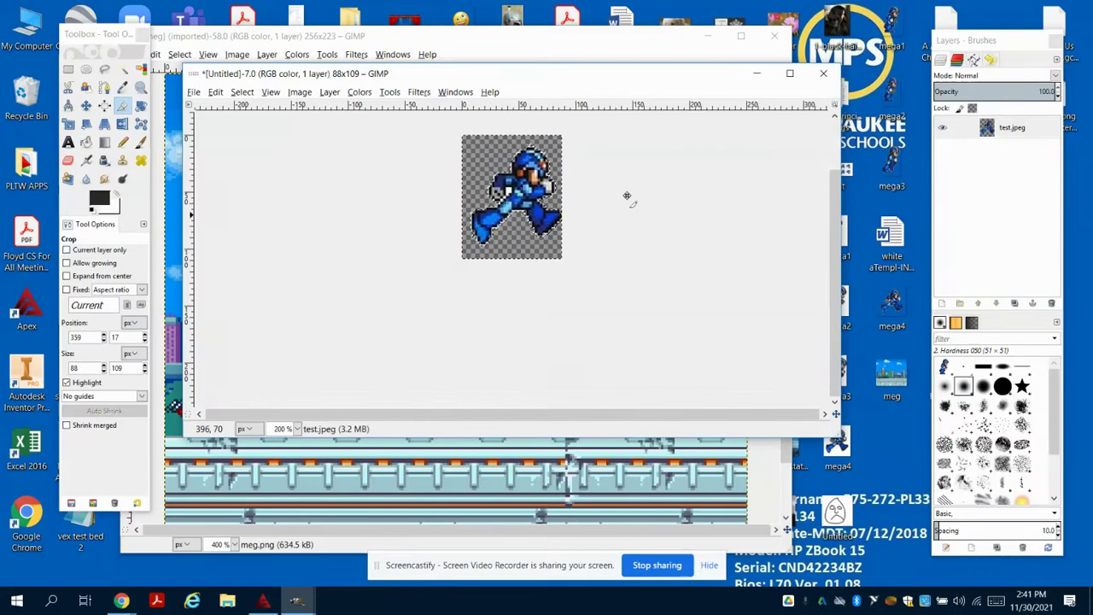
left_click(203, 93)
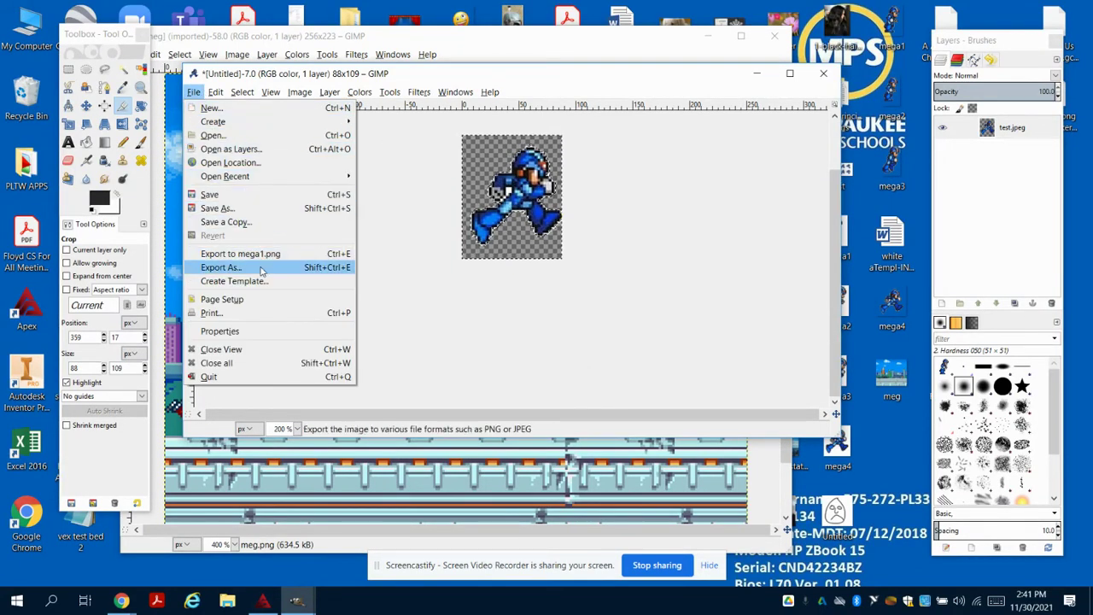
left_click(222, 267)
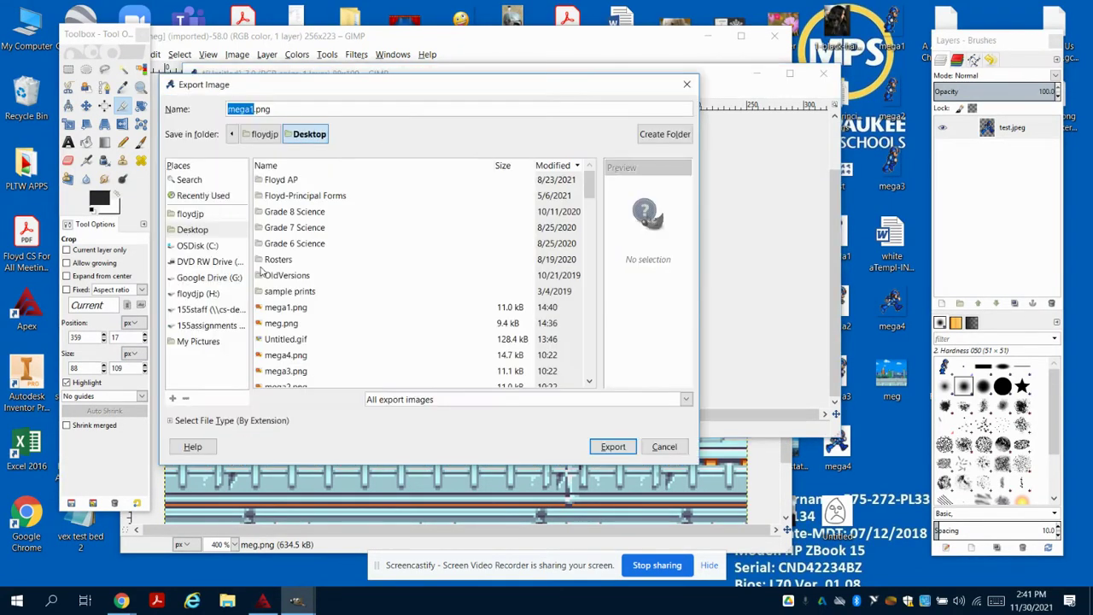
left_click(667, 452)
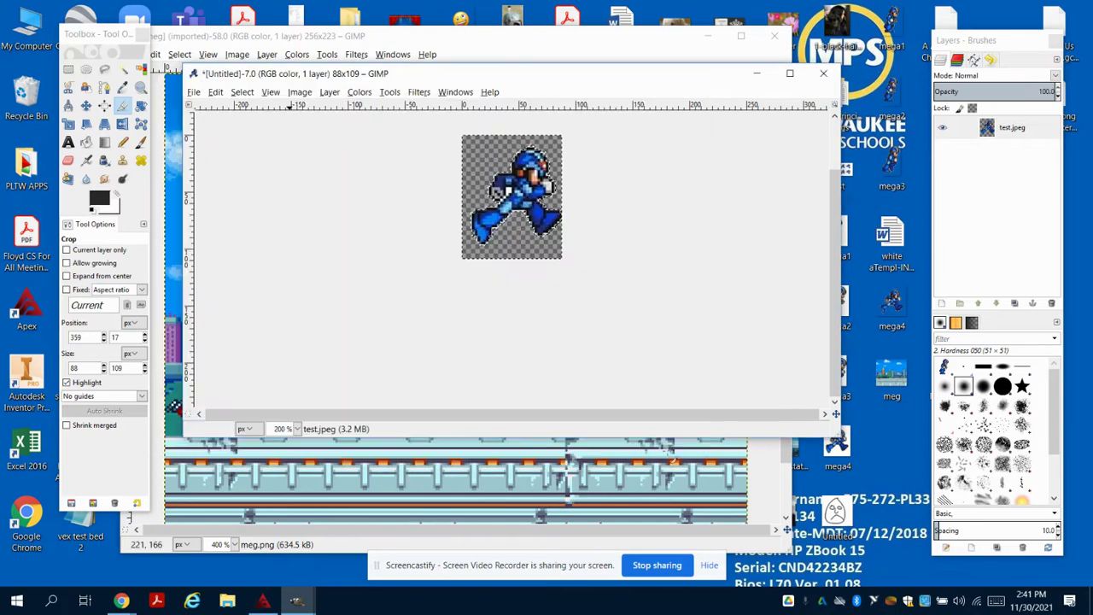
Bring the meg city image forward, open mega1.png as a layer, and drag the sprite left
left_click(538, 58)
left_click_drag(507, 44, 568, 47)
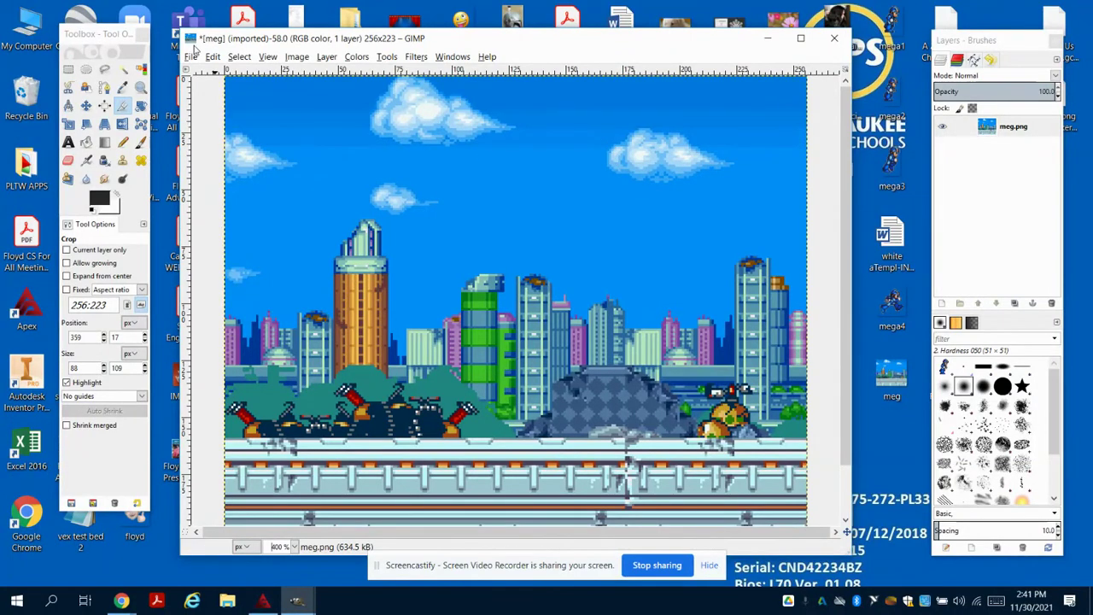
left_click(193, 58)
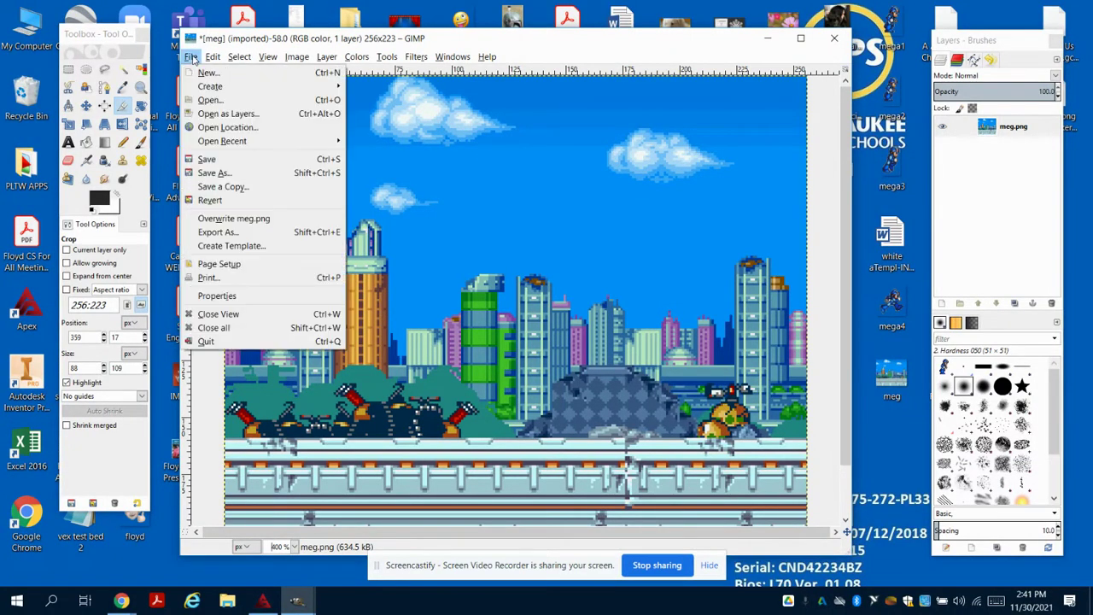
left_click(227, 114)
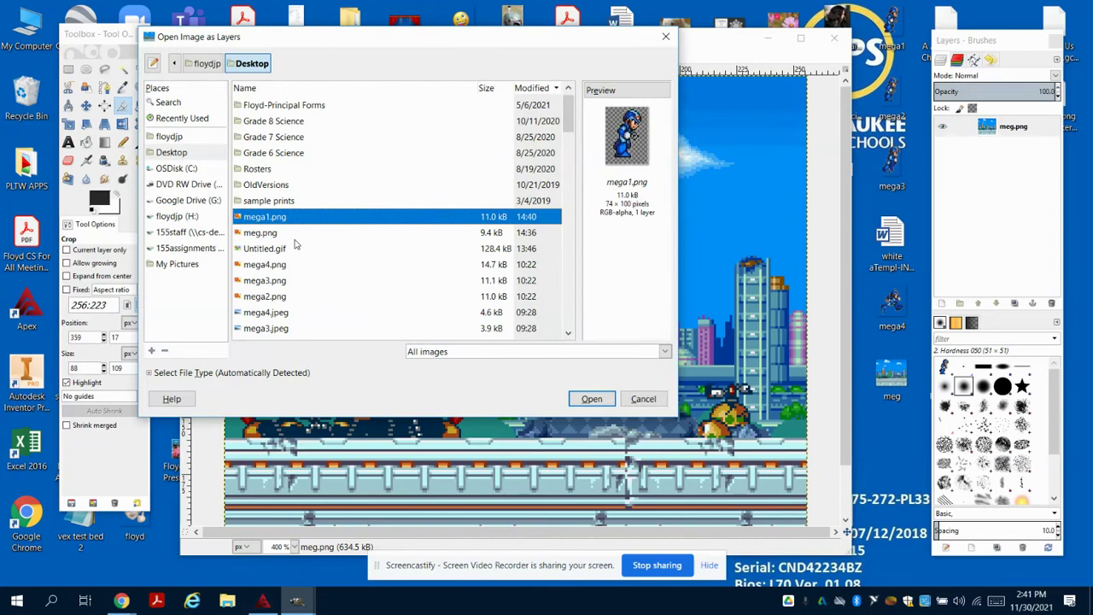
left_click(591, 399)
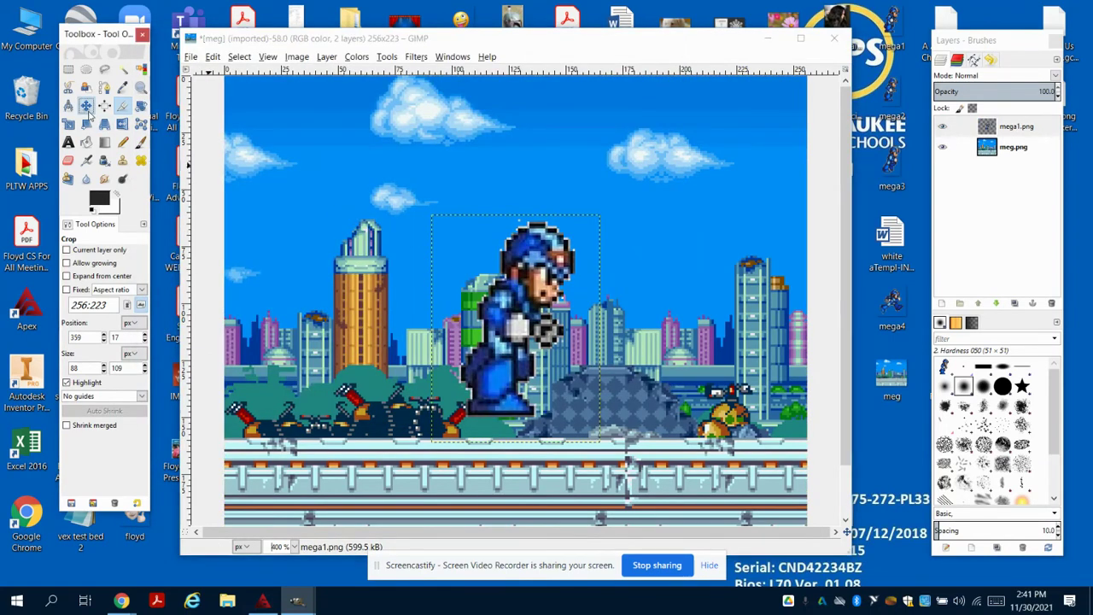
left_click(86, 105)
left_click_drag(518, 328, 327, 349)
Duplicate the meg.png city background layer, briefly toggling the mega1 sprite's visibility
right_click(1022, 150)
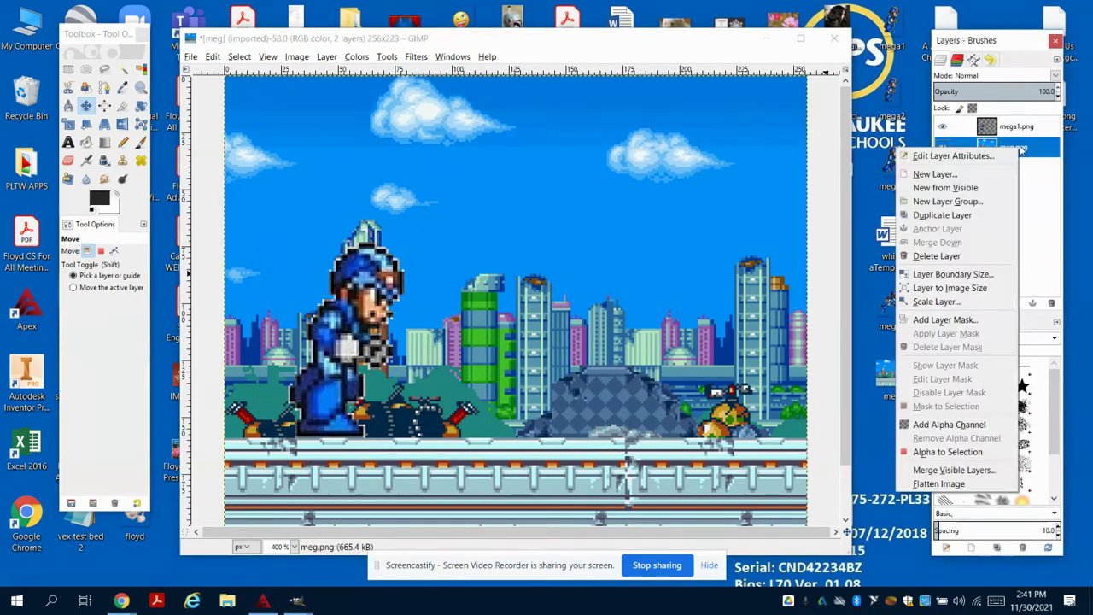
left_click(998, 215)
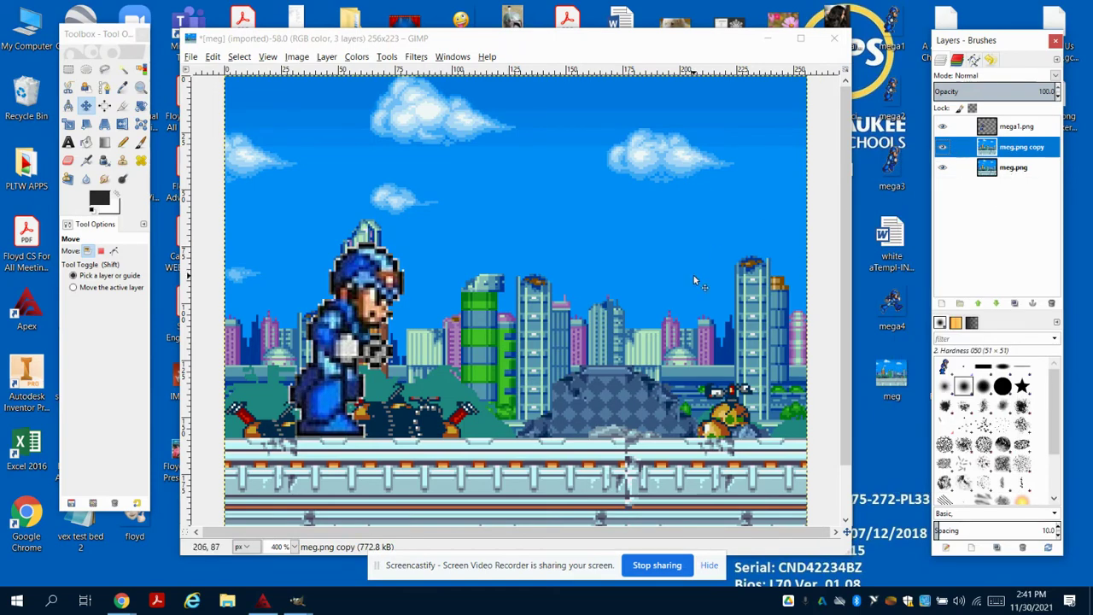
left_click(944, 127)
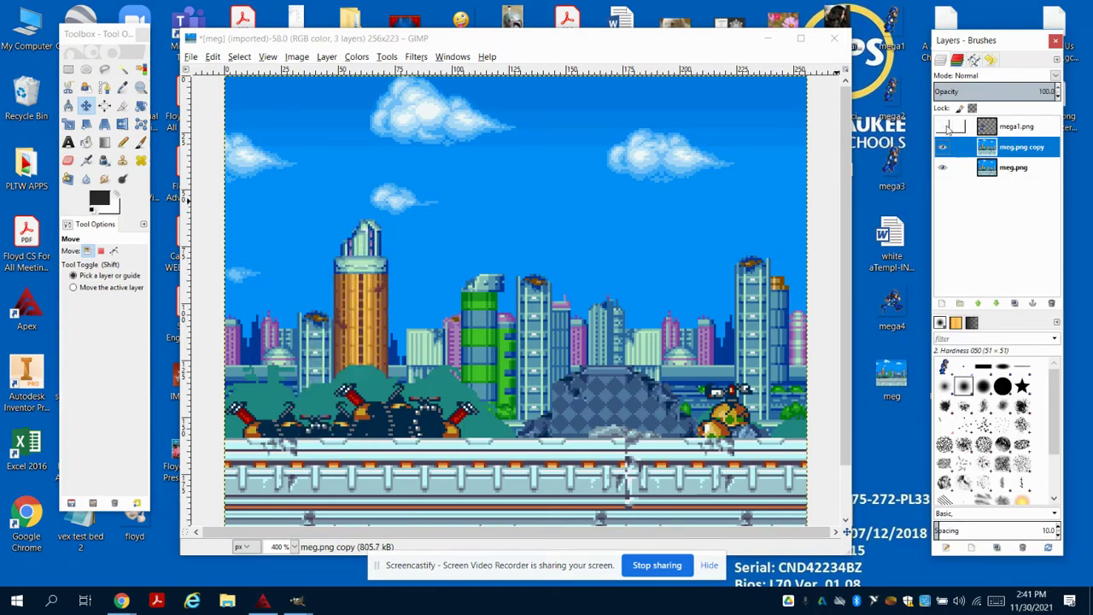
left_click(943, 127)
Open mega2.png as a layer aligned over the first sprite, and restack mega2 and the background copy above mega1.png
left_click(191, 57)
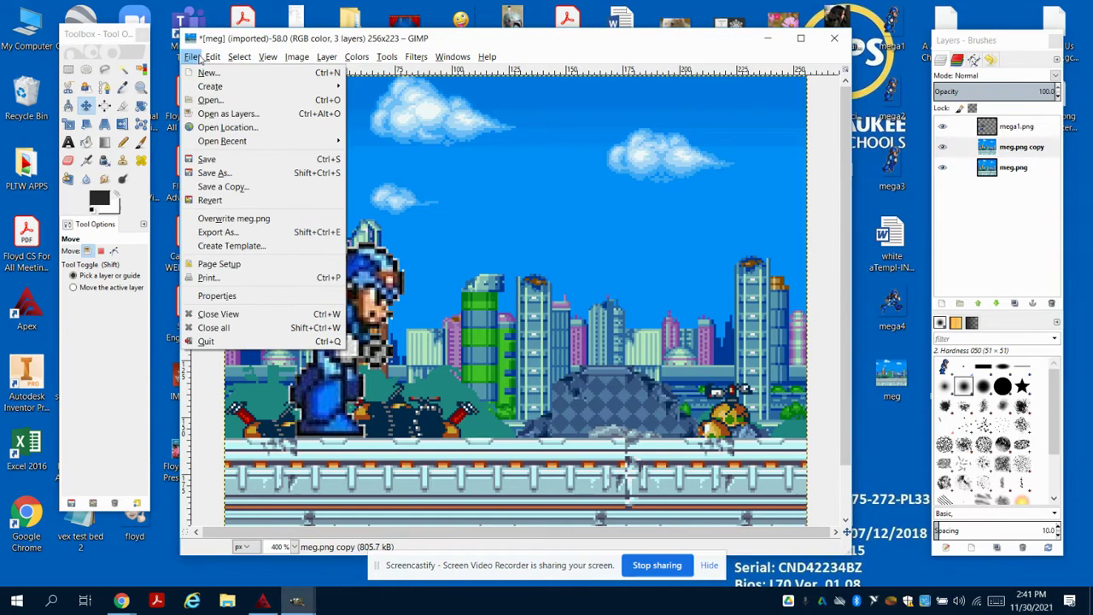
left_click(208, 125)
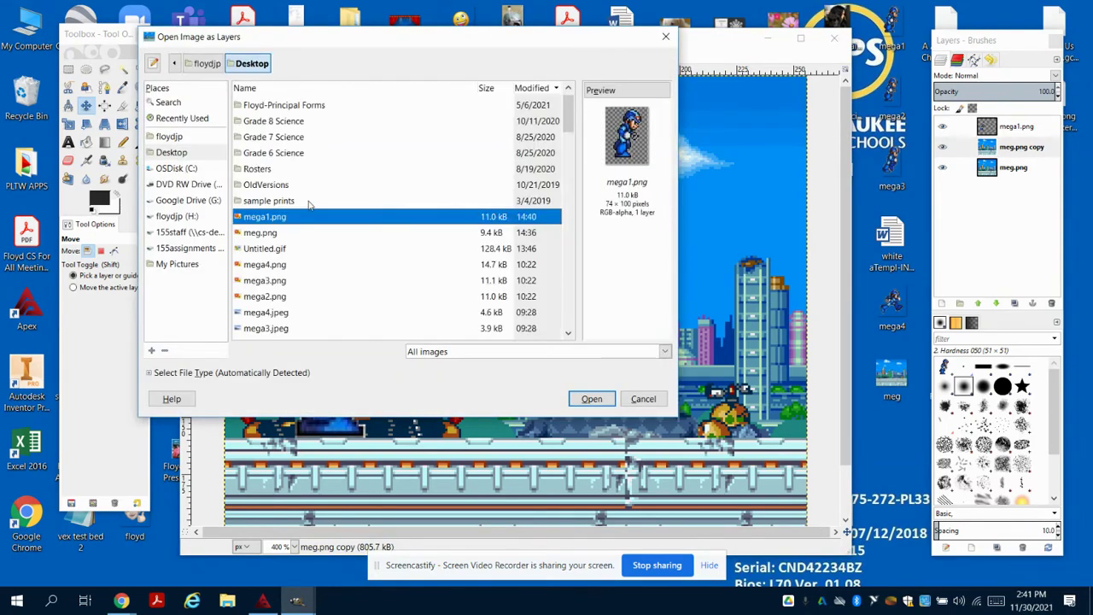
left_click(285, 299)
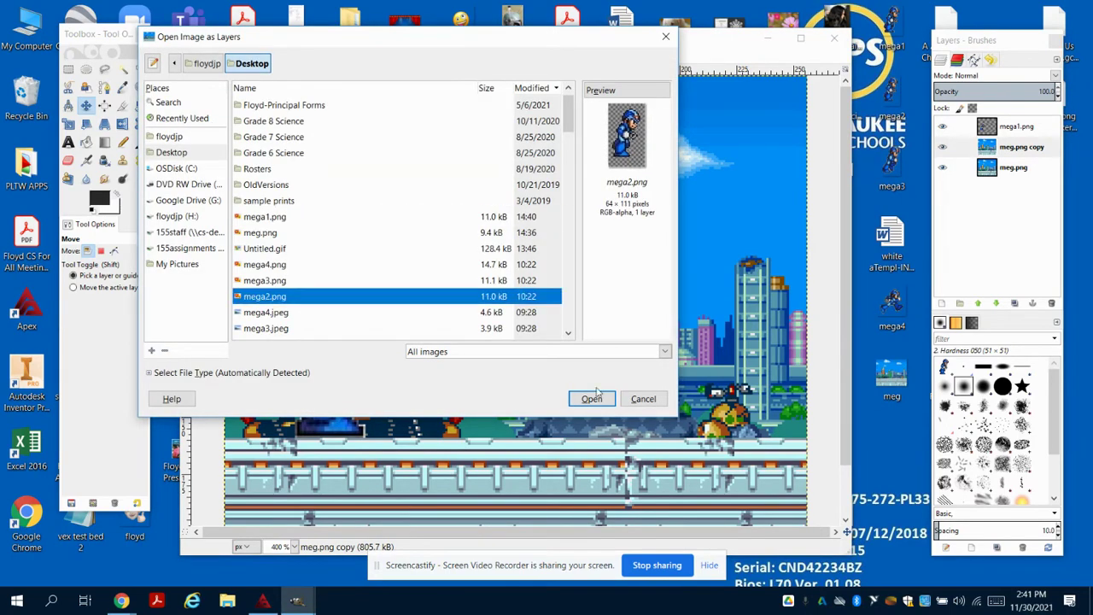
left_click(588, 397)
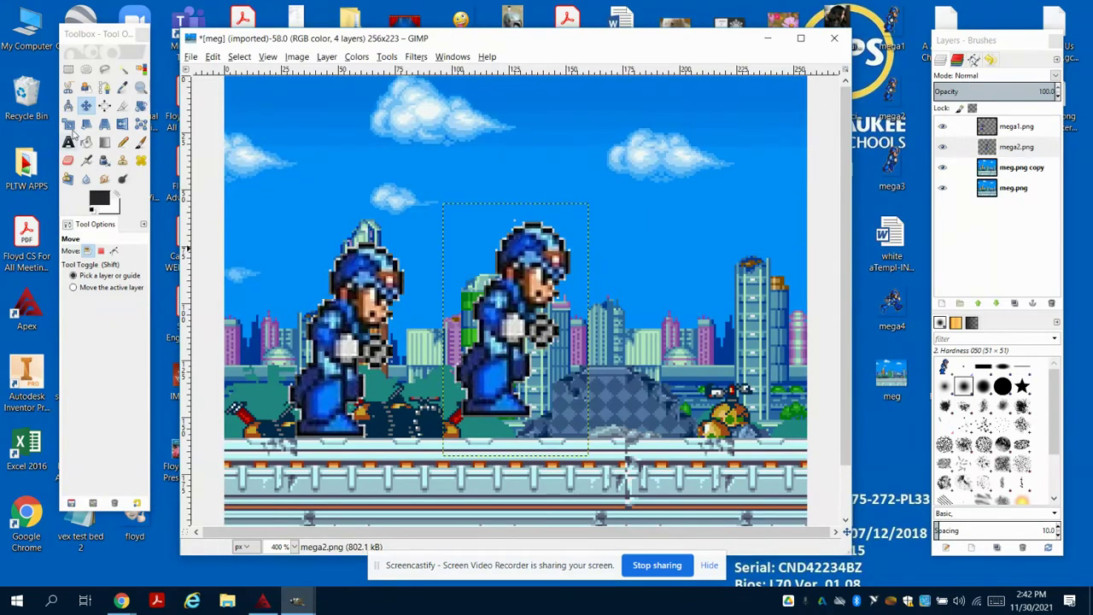
left_click_drag(493, 327, 359, 353)
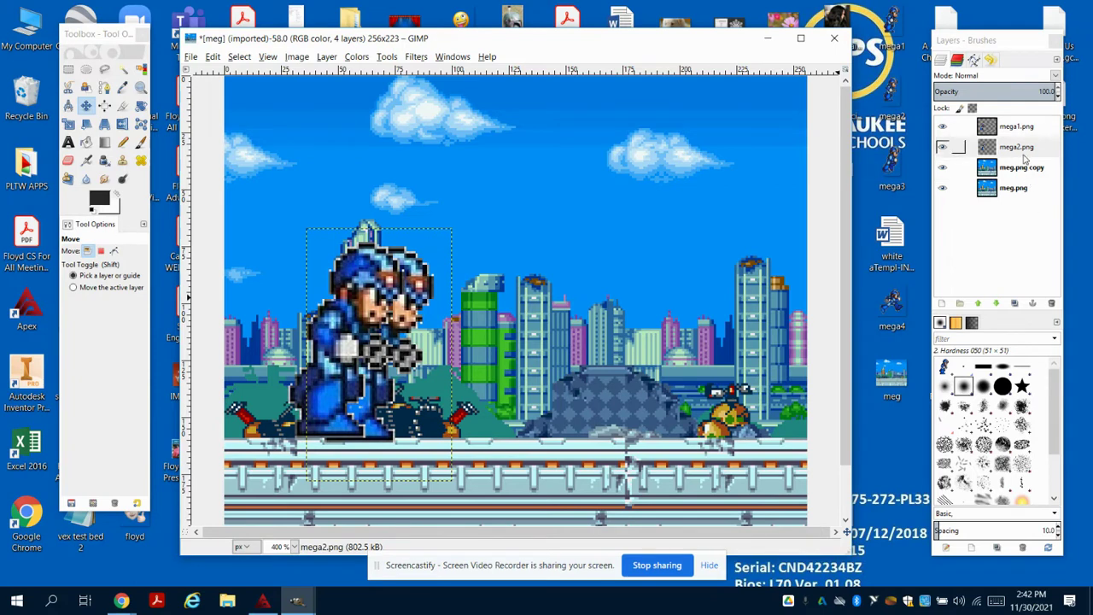
left_click_drag(1016, 147, 1021, 126)
left_click_drag(1034, 170, 1033, 149)
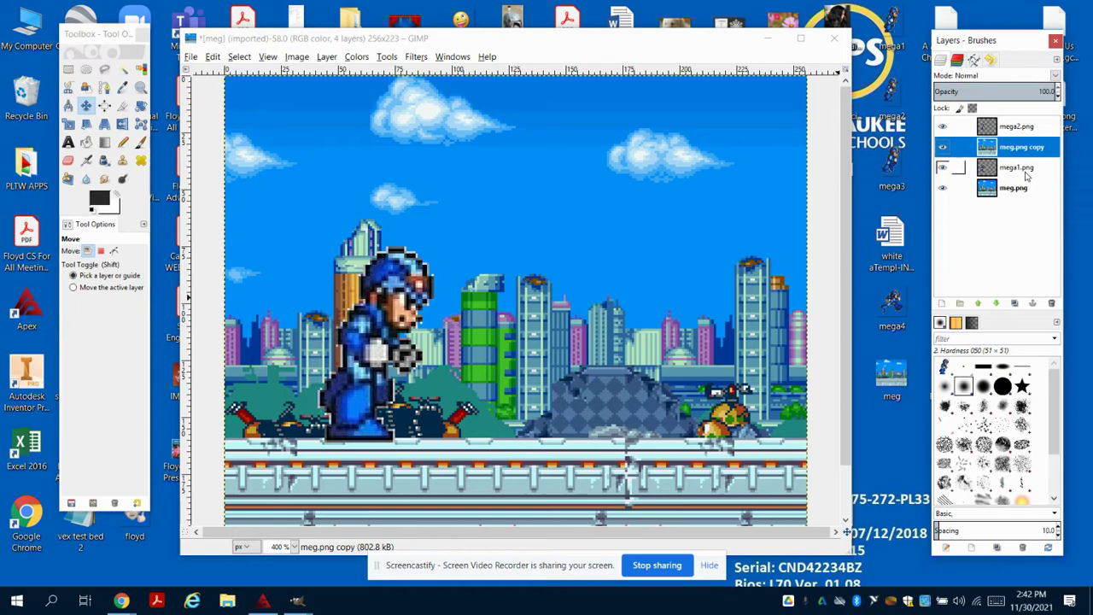
Merge the mega1.png layer down into the meg.png background
left_click(1028, 169)
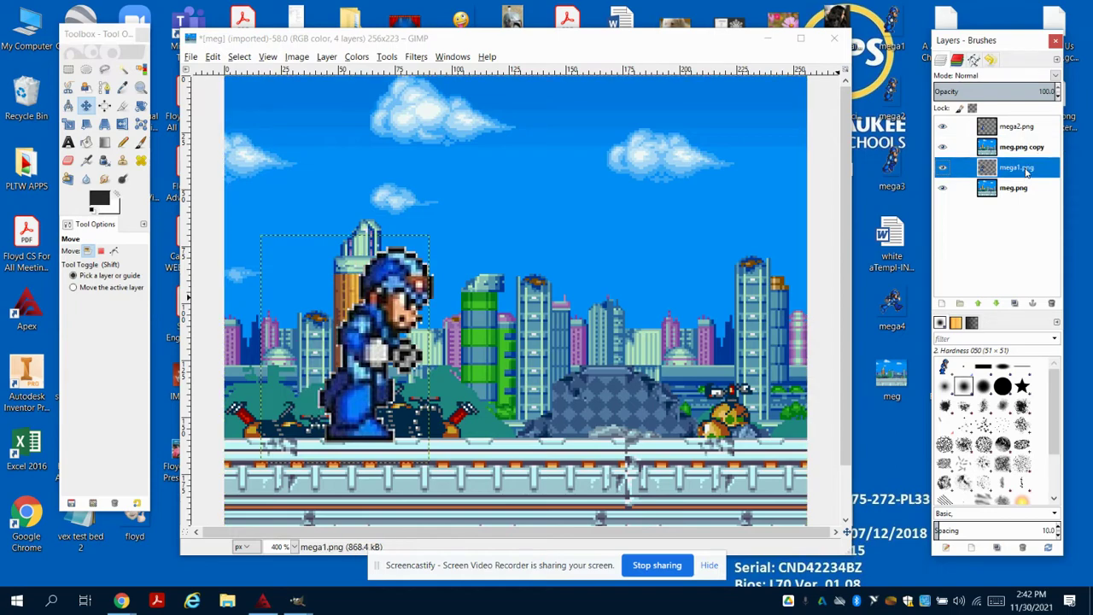
right_click(1027, 171)
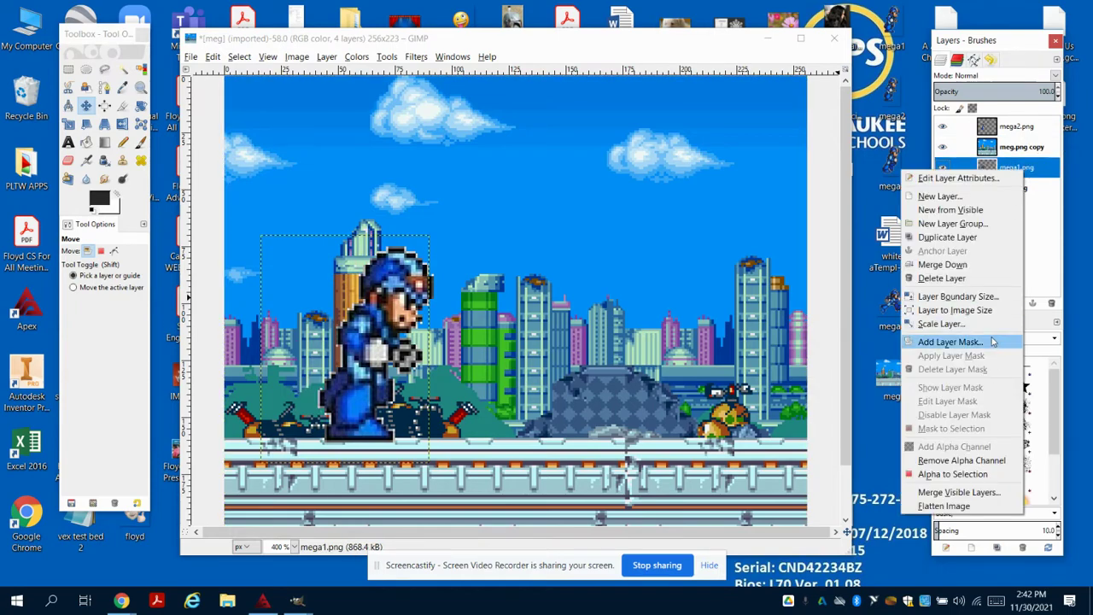
left_click(982, 266)
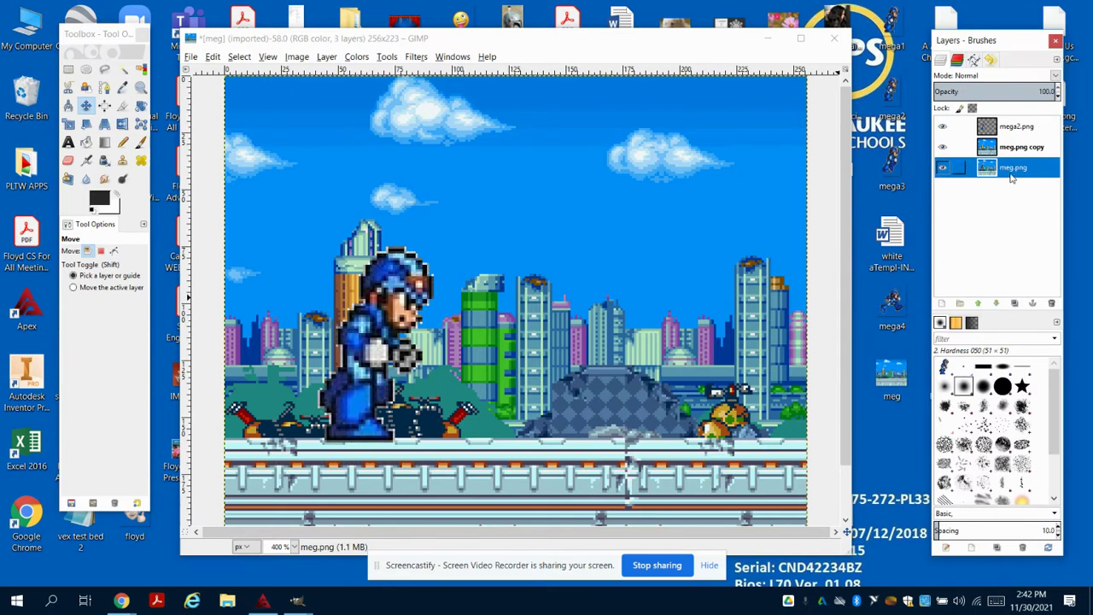
Duplicate the meg.png copy layer to create meg.png copy #1
left_click(1002, 149)
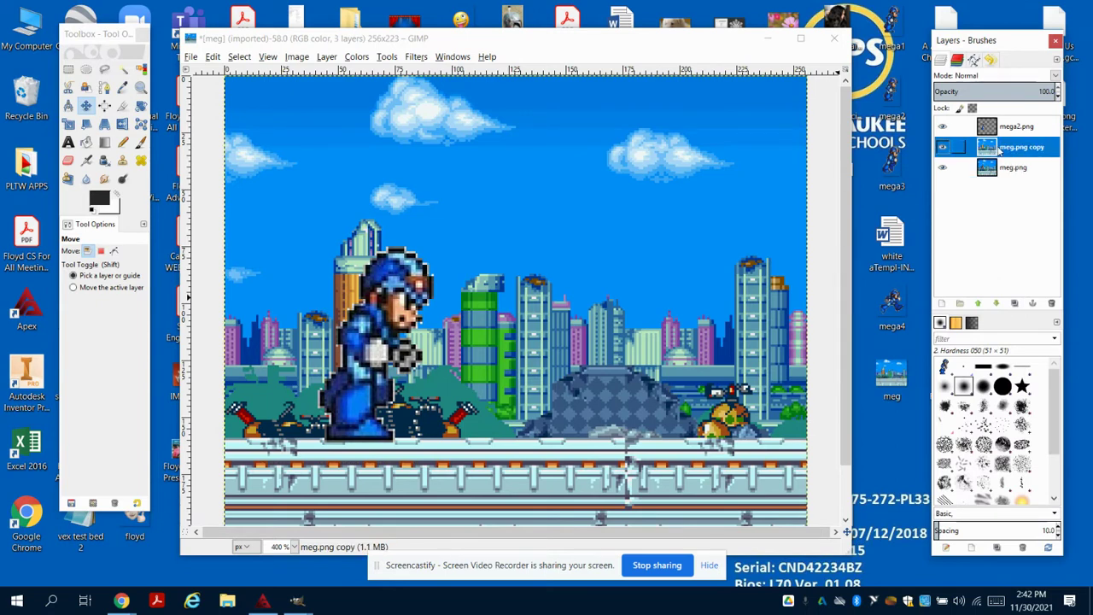
right_click(1002, 150)
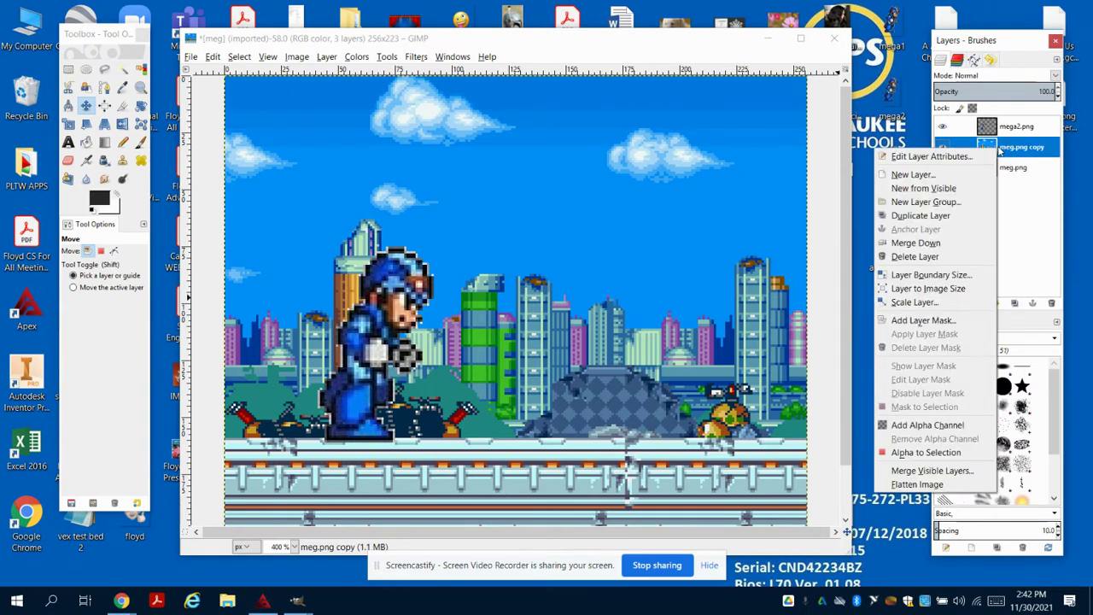
left_click(920, 216)
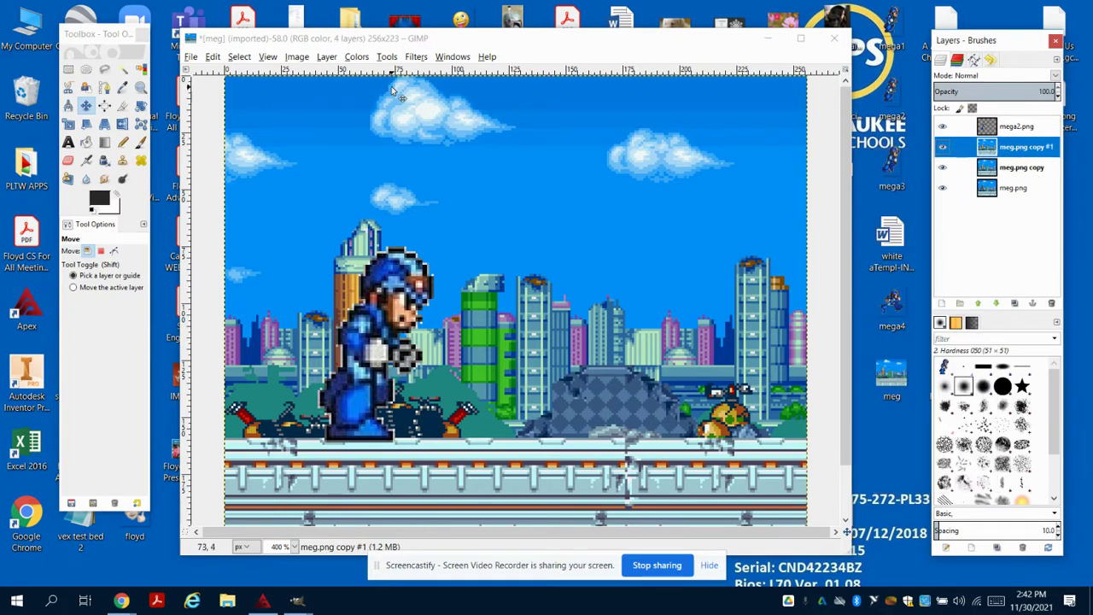
Open mega3.png as a layer, move it to the top of the stack, and align it over the earlier sprite
left_click(193, 57)
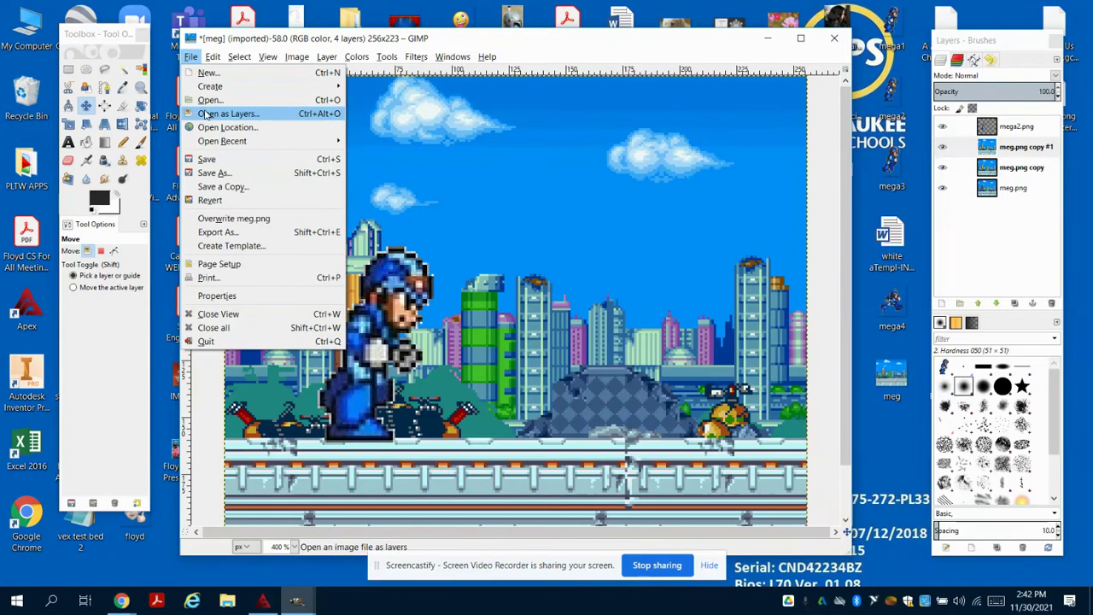
left_click(204, 111)
left_click(281, 201)
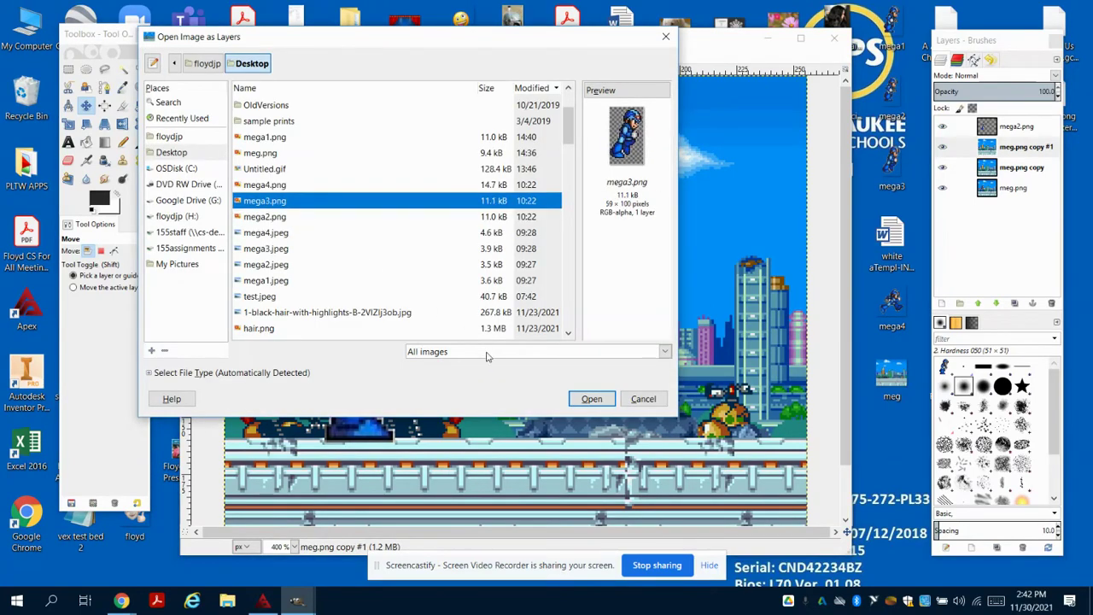
left_click(593, 399)
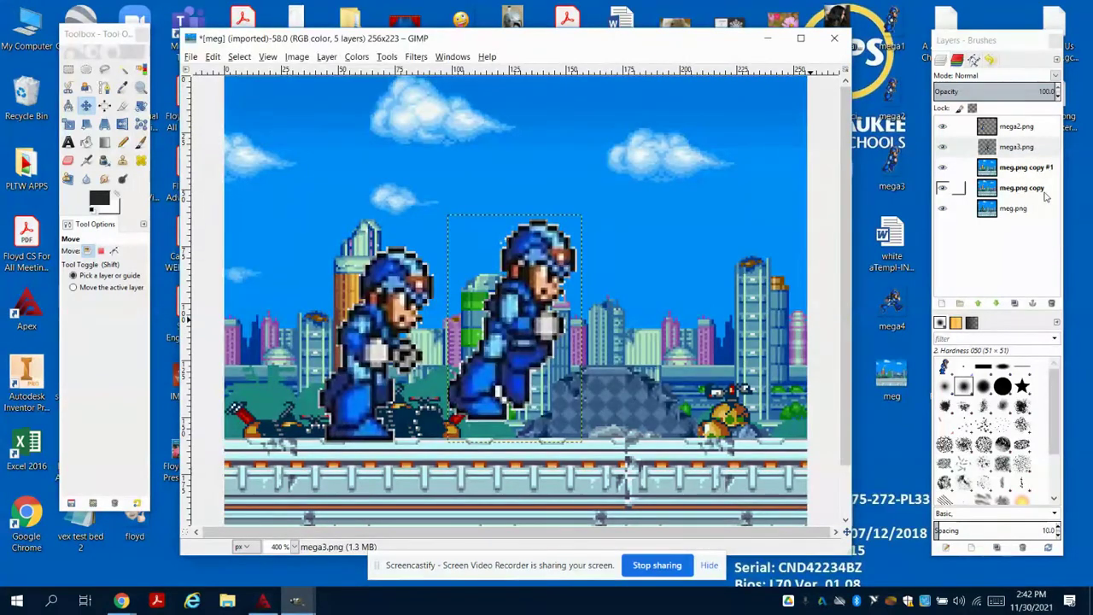
left_click_drag(1017, 146, 1021, 124)
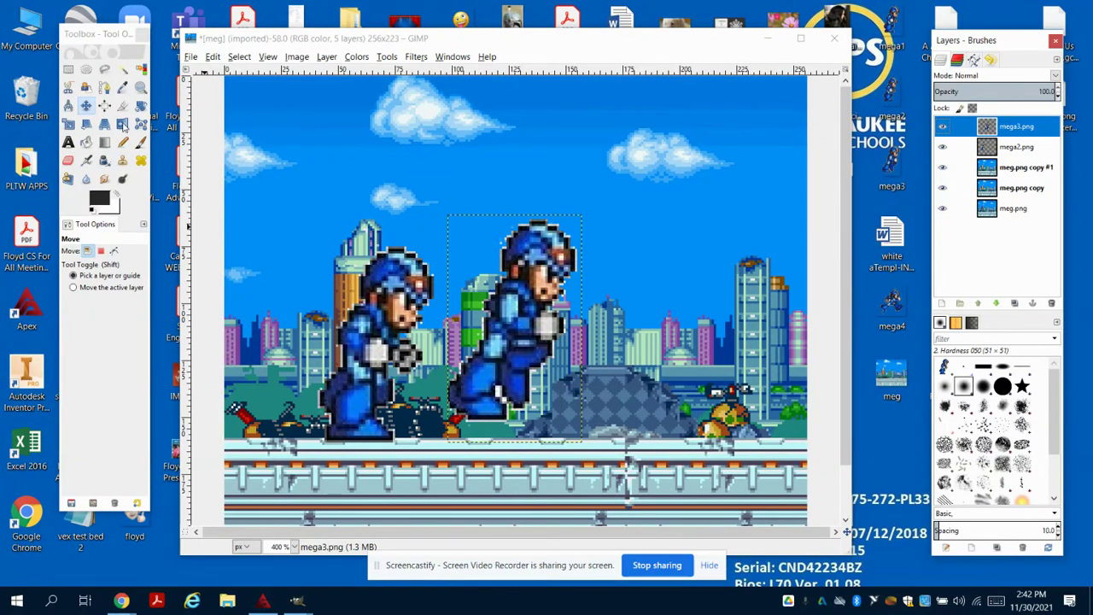
left_click_drag(544, 323, 437, 346)
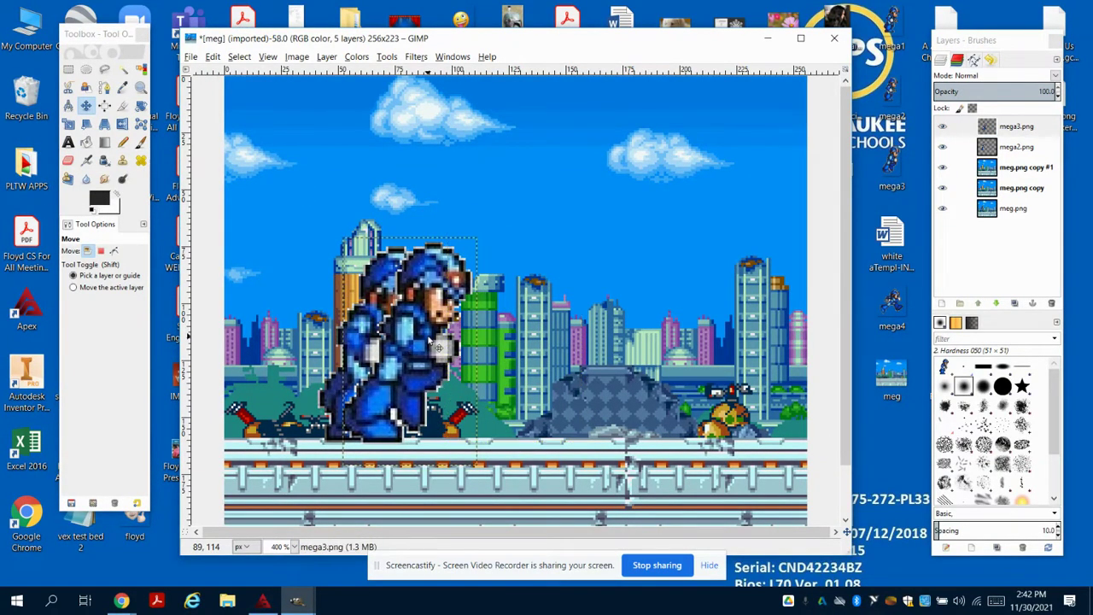
Move meg.png copy #1 above mega2.png and merge mega2.png down into meg.png copy
left_click_drag(1029, 168, 1034, 156)
left_click(1030, 168)
right_click(1030, 167)
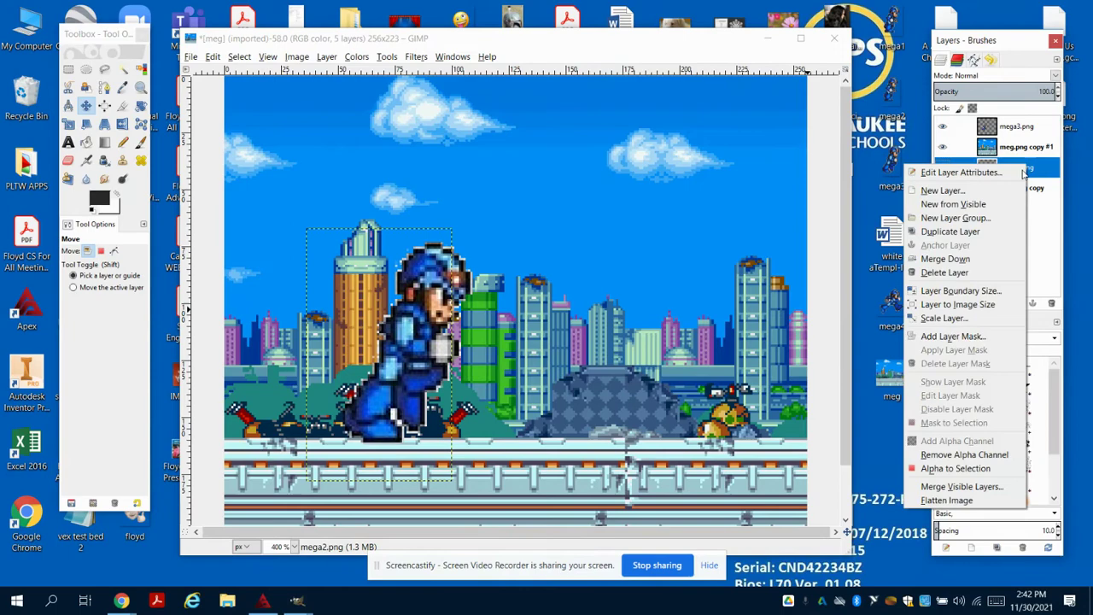
left_click(983, 258)
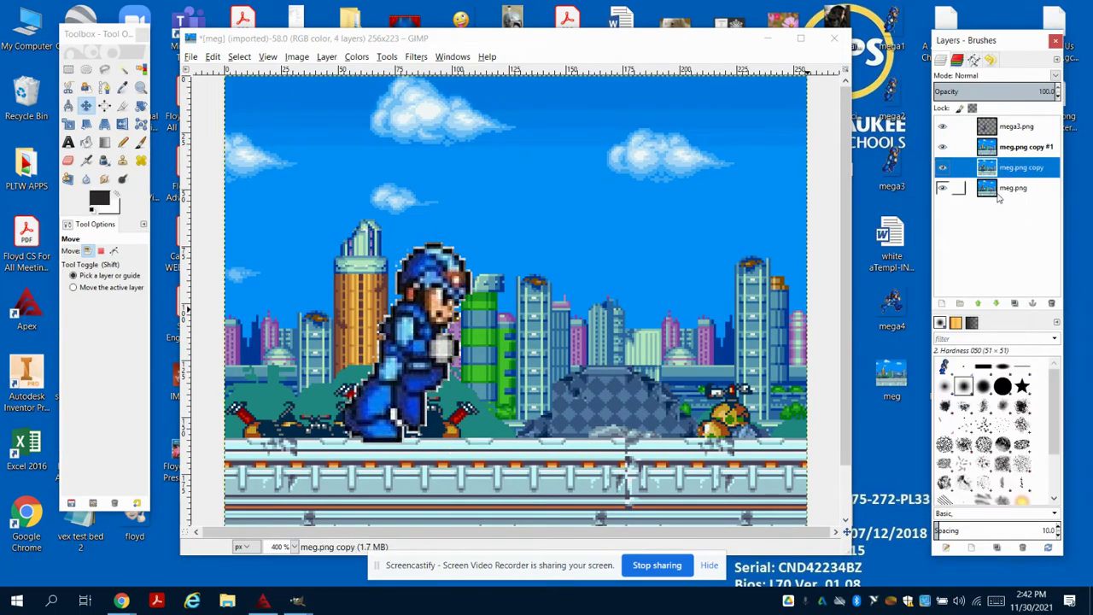
Duplicate meg.png copy #1 to create meg.png copy #2
left_click(1011, 149)
right_click(1010, 149)
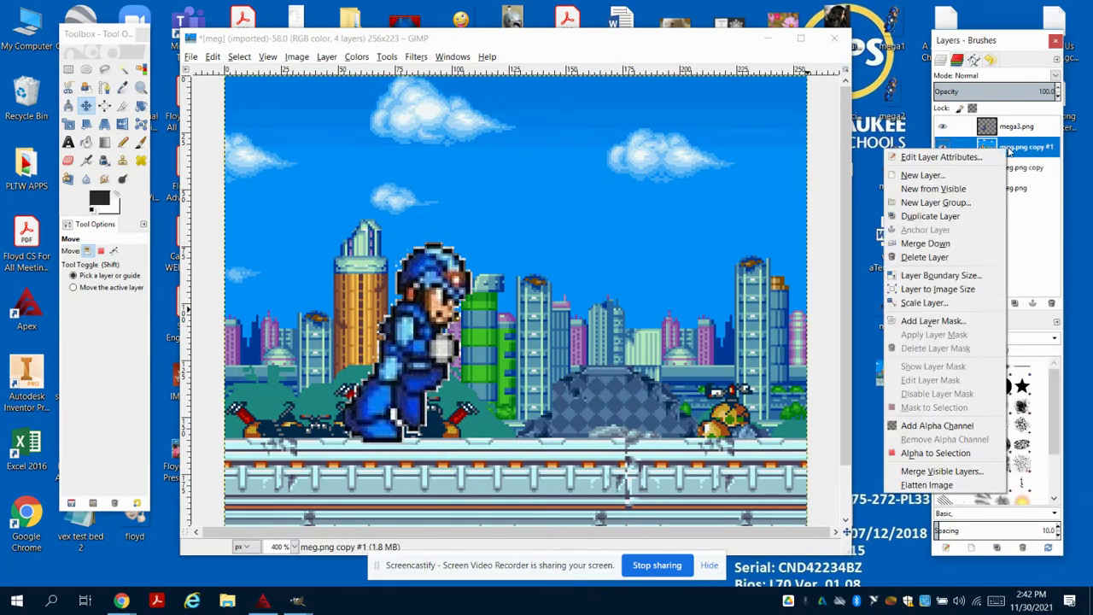
left_click(981, 220)
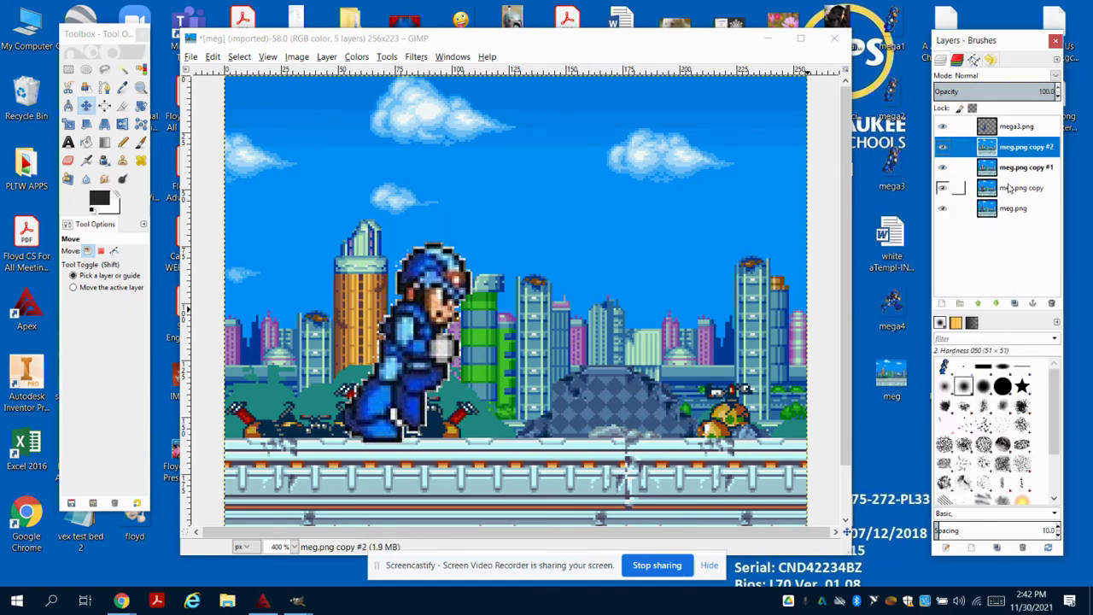
Open mega4.png as a layer and move the sprite left over the first Mega Man
left_click(192, 57)
left_click(218, 113)
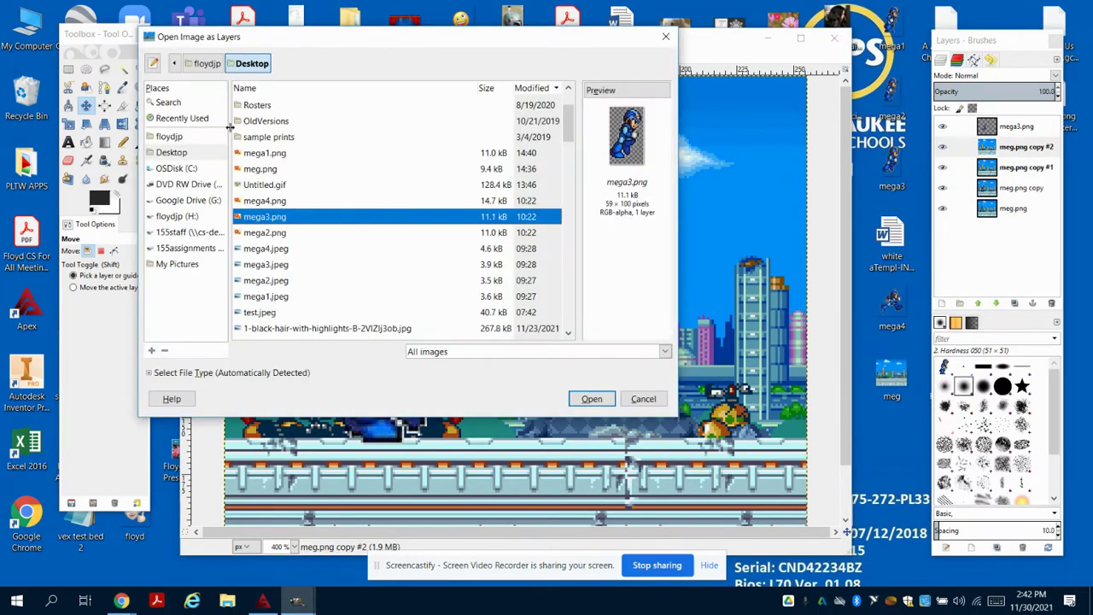
left_click(279, 203)
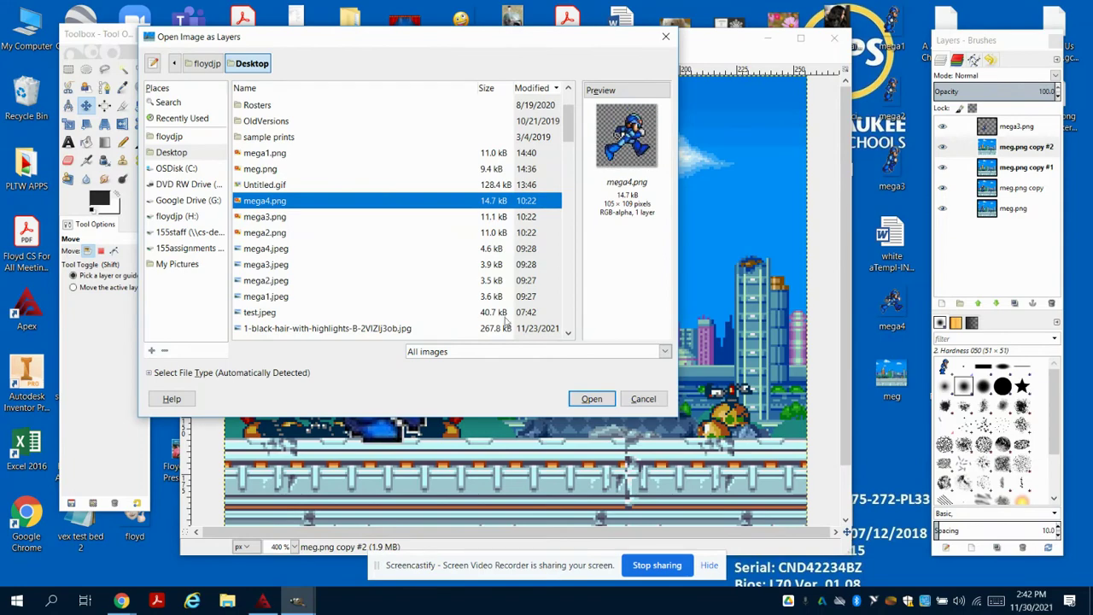
left_click(586, 397)
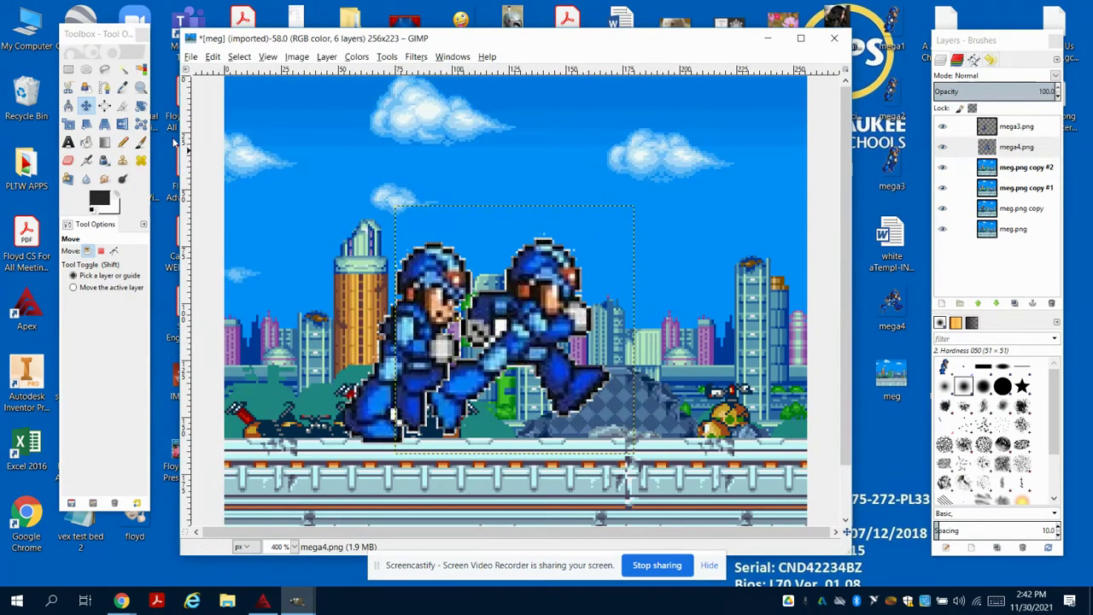
left_click_drag(559, 339, 374, 363)
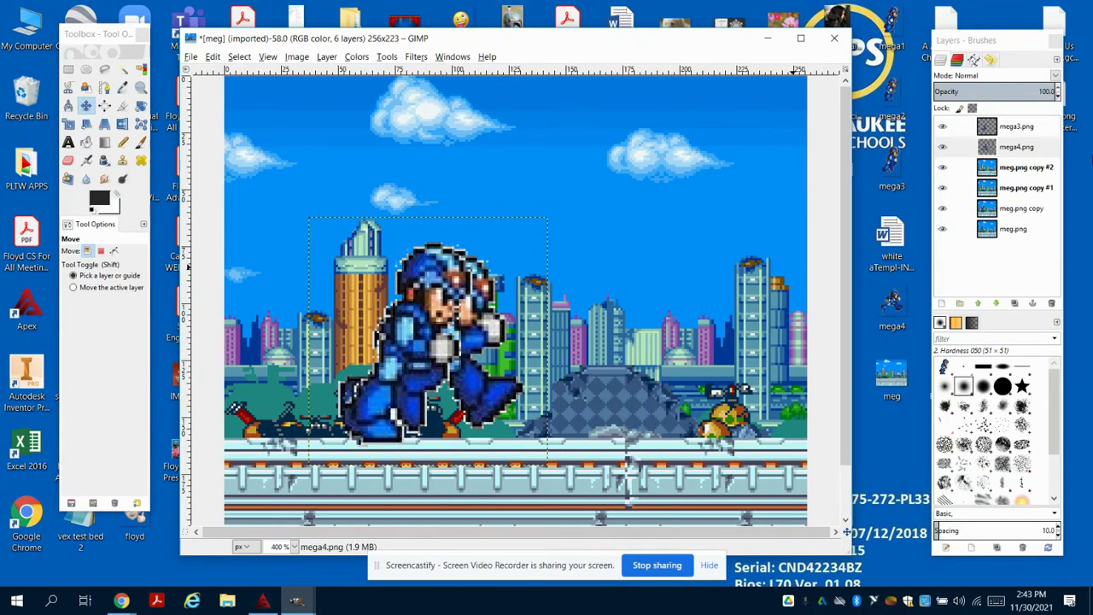
Compare layers by toggling visibility, then move meg.png copy #2 above mega4.png
left_click(1030, 167)
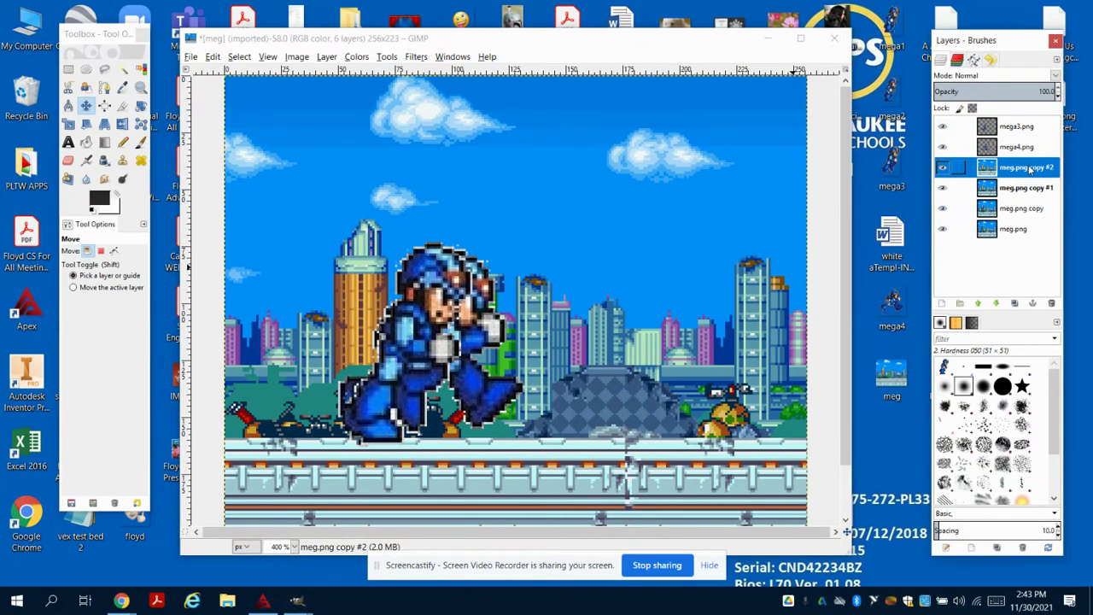
right_click(1030, 169)
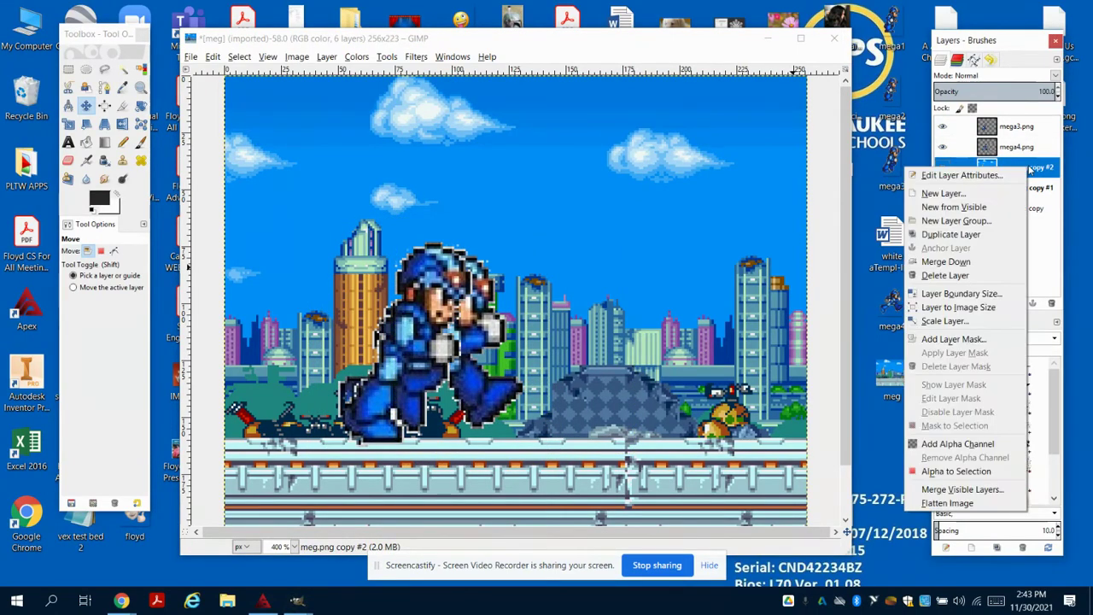
left_click(1055, 267)
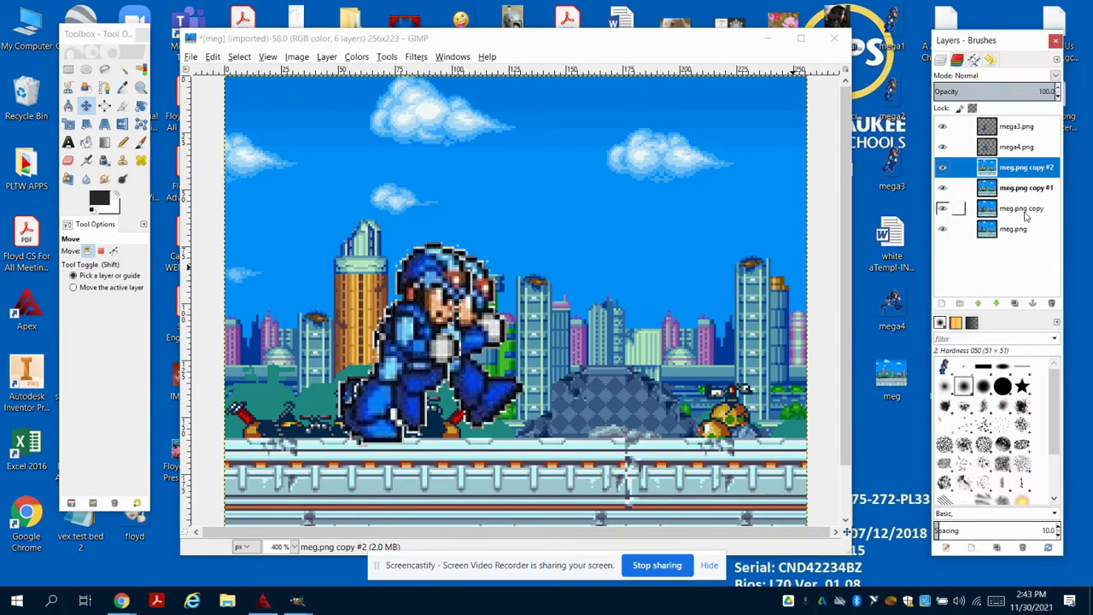
left_click(942, 167)
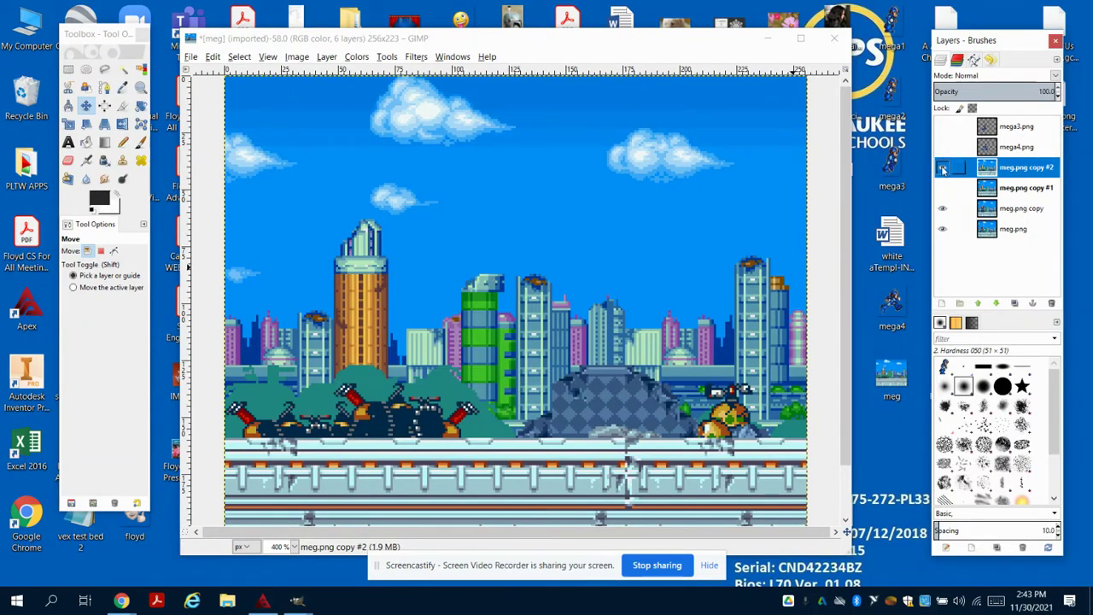
left_click(942, 167)
left_click(943, 190)
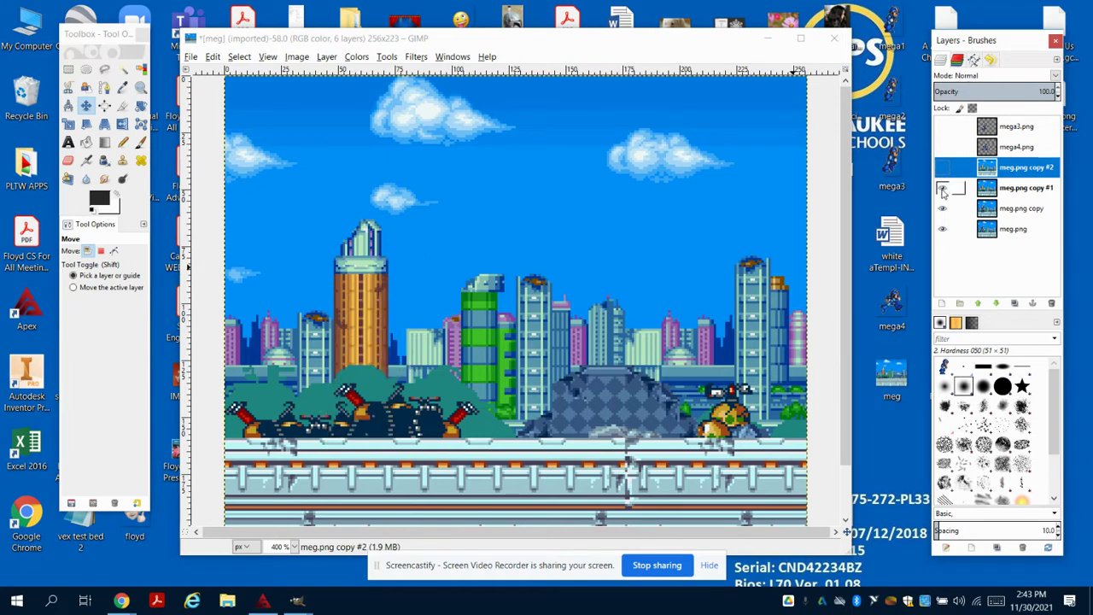
left_click(943, 190)
left_click(943, 190)
left_click(943, 168)
left_click(943, 146)
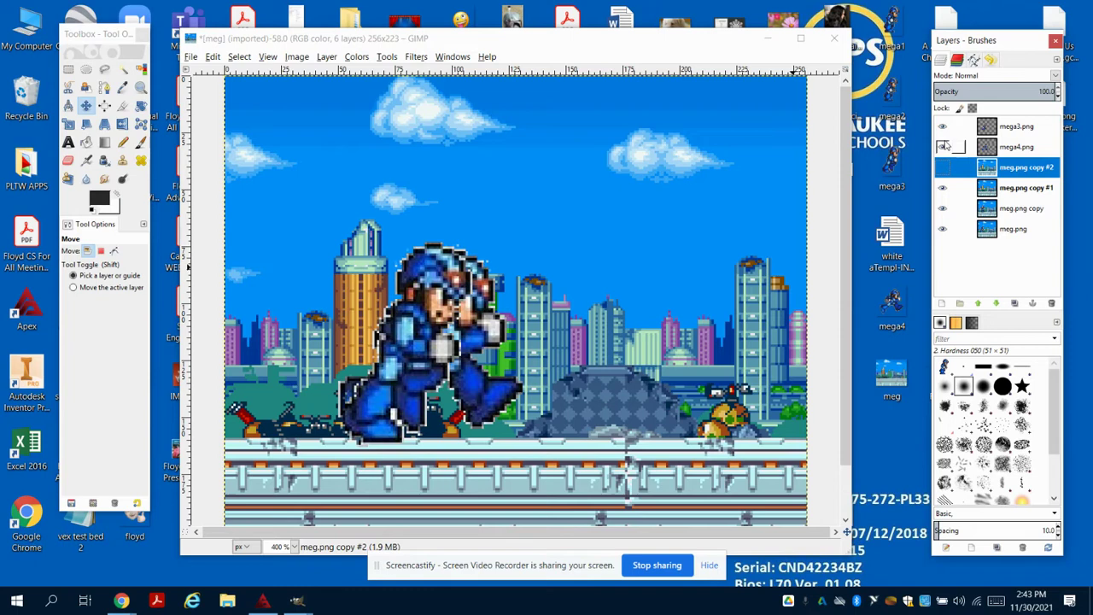
left_click_drag(1010, 174, 1012, 147)
Merge mega4.png into meg.png copy #1 and mega3.png into meg.png copy #2
right_click(1029, 168)
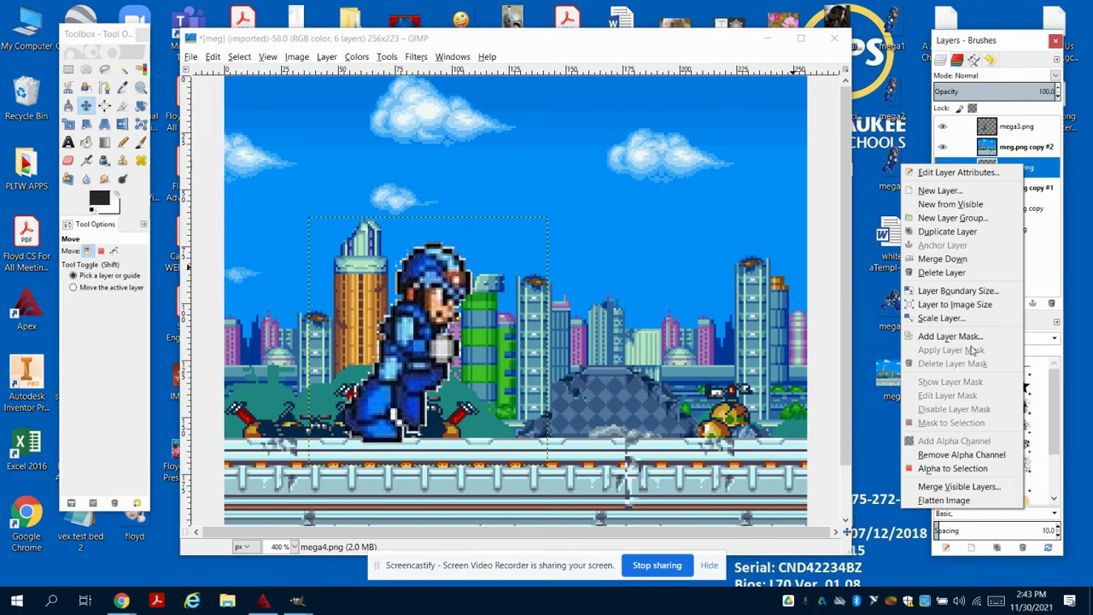
left_click(970, 259)
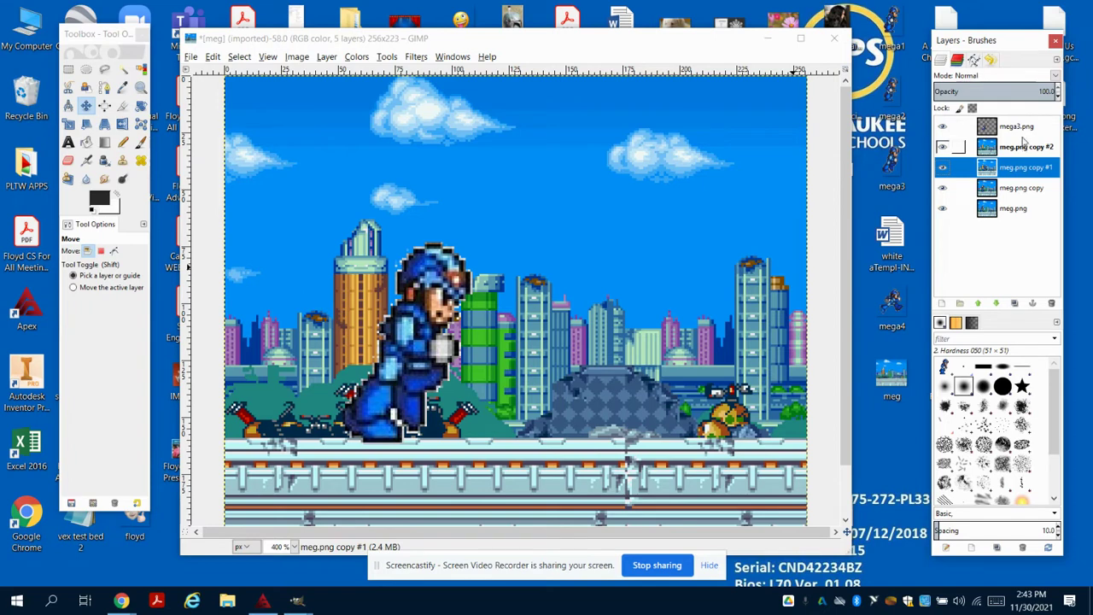
left_click(1022, 137)
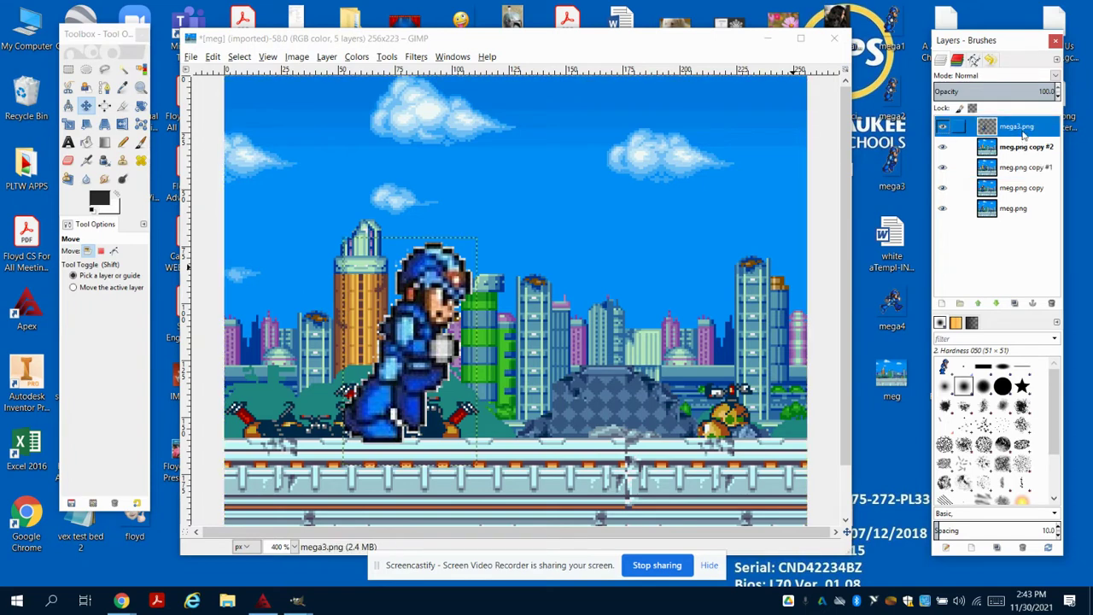
right_click(1023, 135)
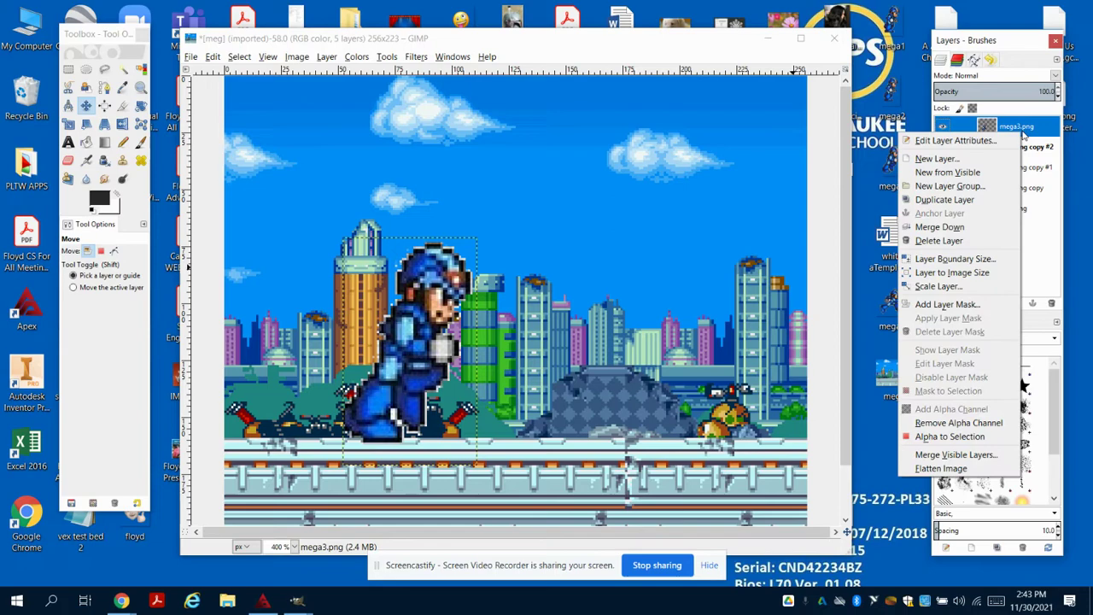
left_click(987, 226)
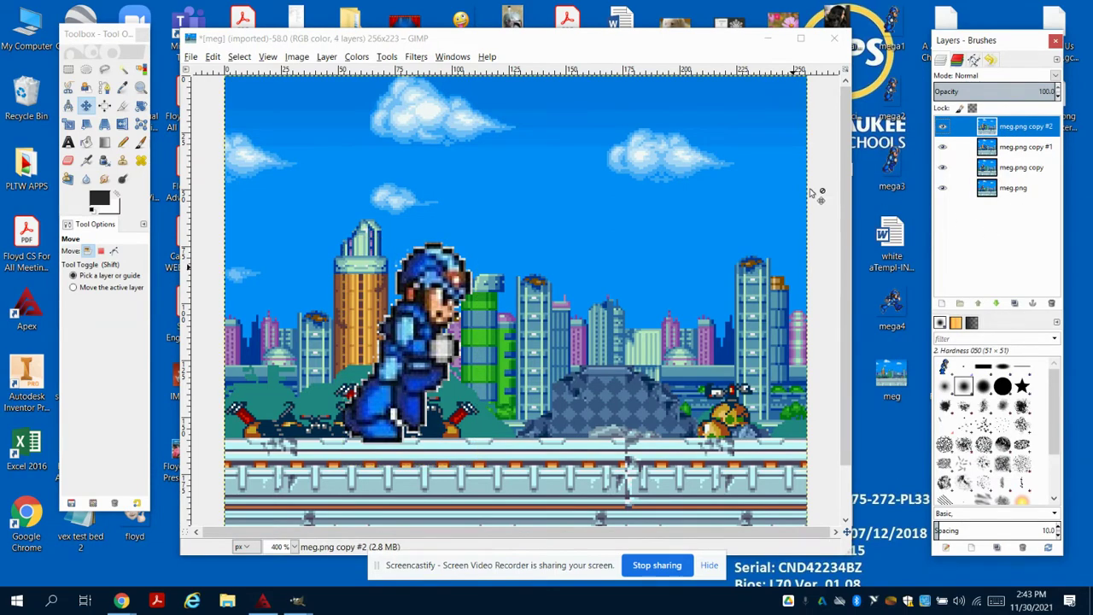
left_click(415, 57)
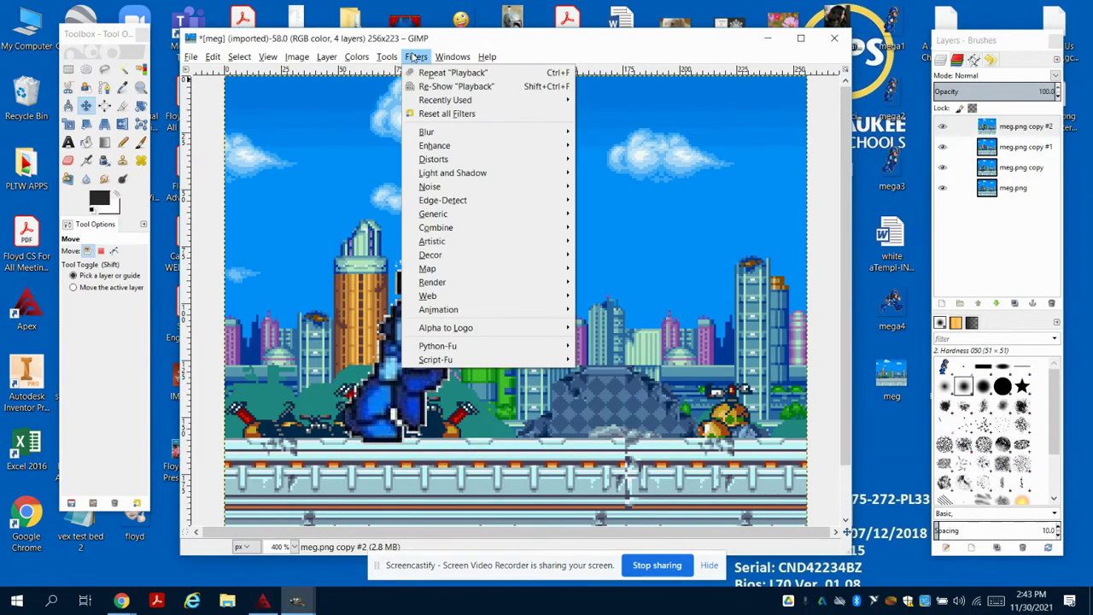
mouse_move(478, 310)
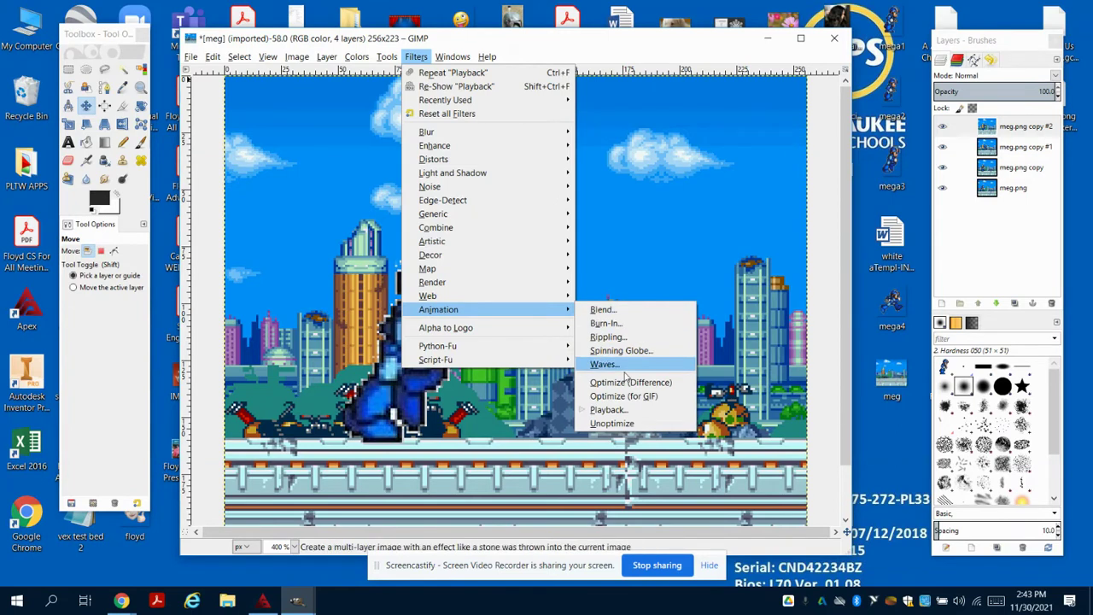
left_click(609, 409)
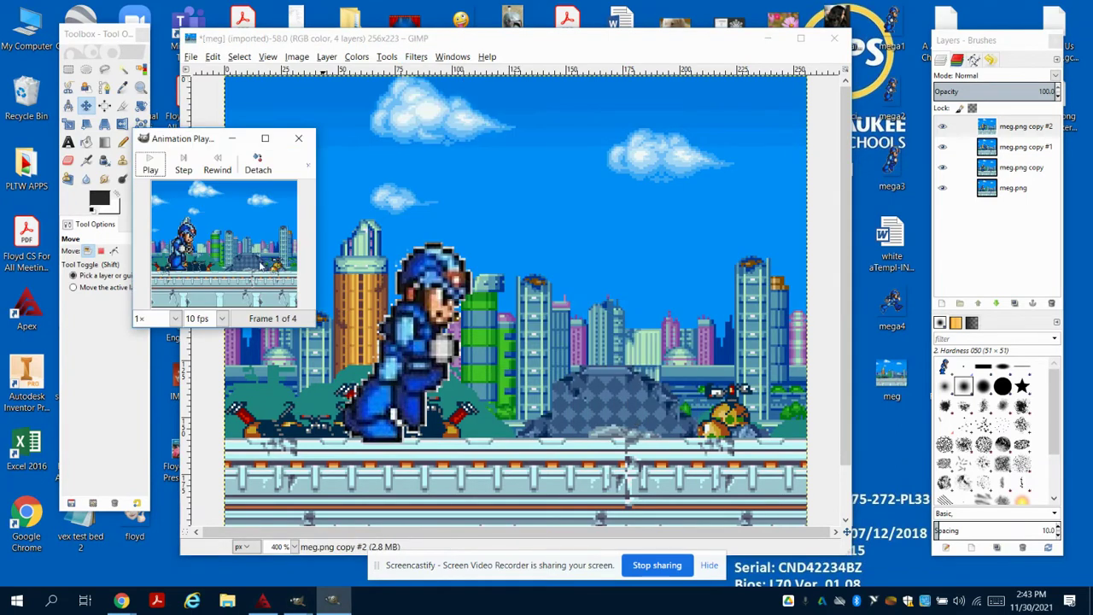
left_click(150, 167)
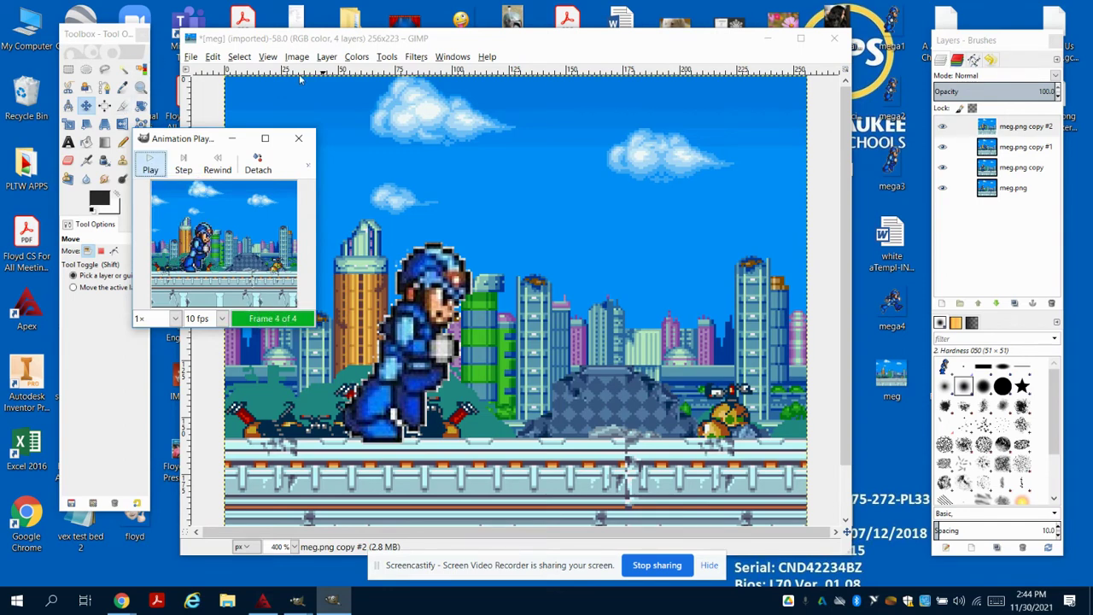
Close the animation preview and open meg.png again as a new background layer
left_click(299, 137)
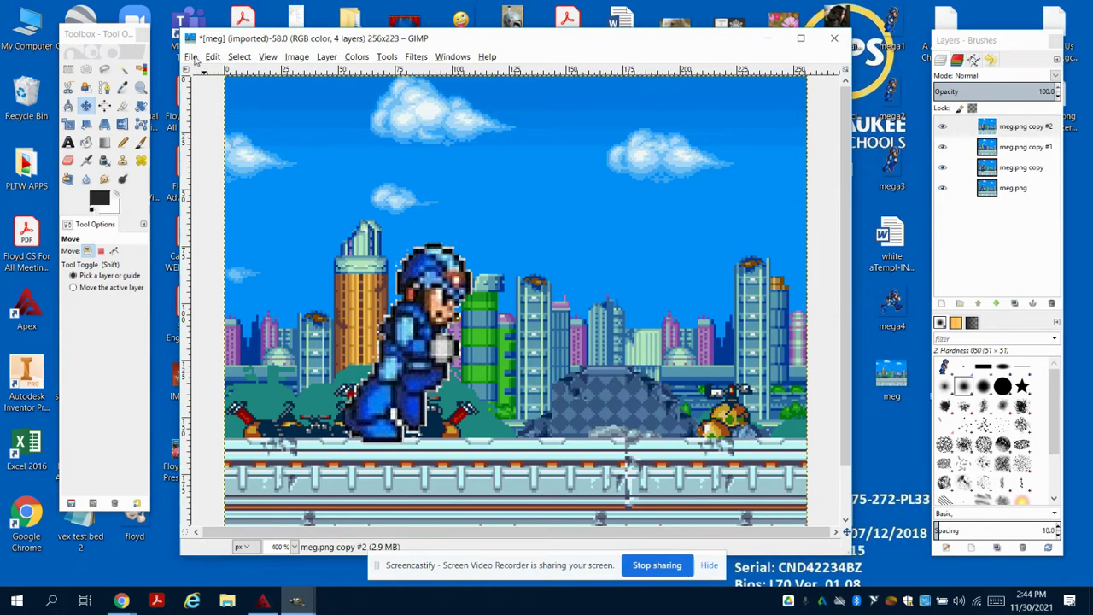
left_click(193, 57)
left_click(226, 112)
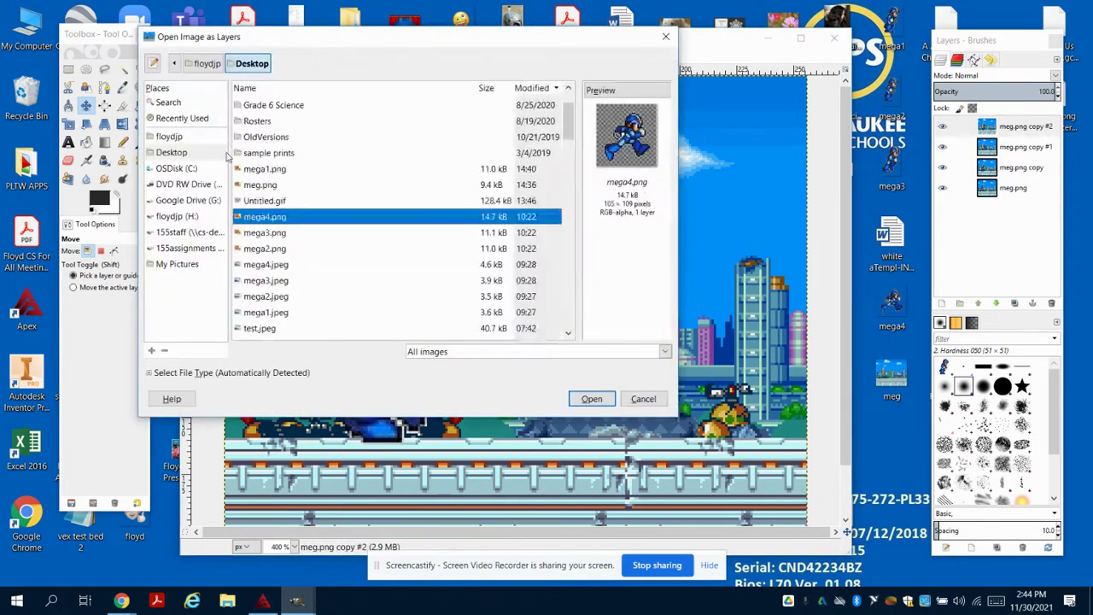
left_click(291, 169)
left_click(290, 185, "shift")
left_click(358, 190)
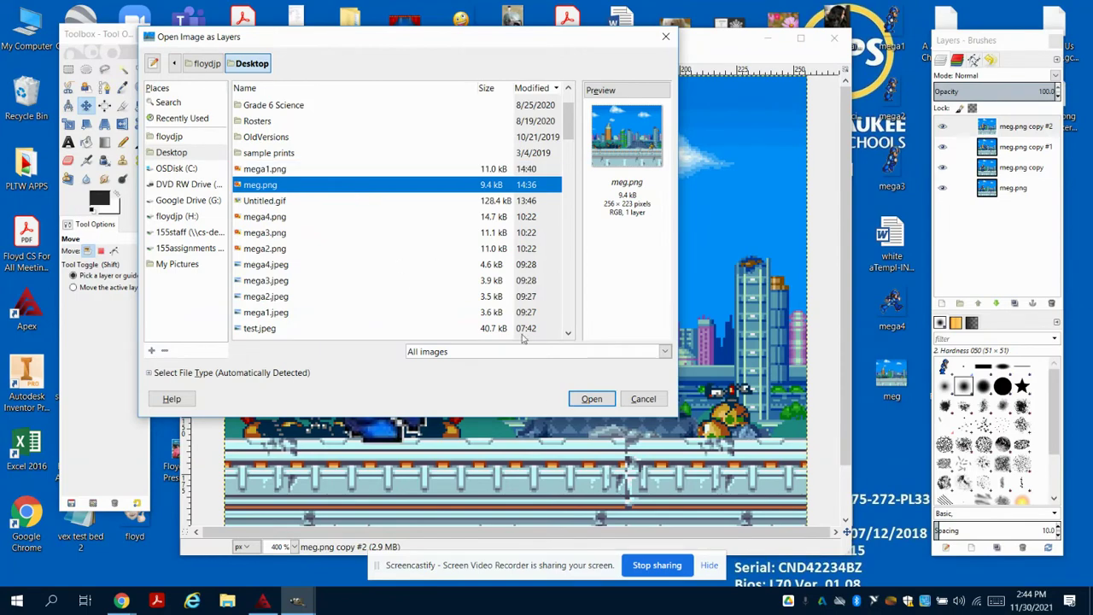
left_click(593, 399)
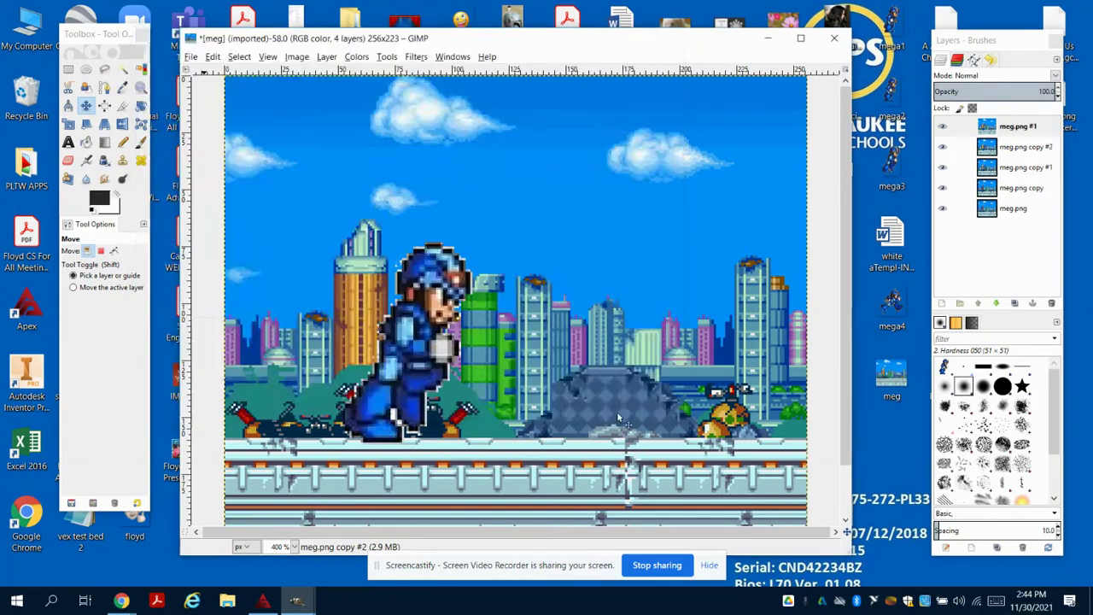
Open mega1.png as a layer, align it onto Mega Man, and merge it down into meg.png #1
left_click(191, 57)
left_click(215, 115)
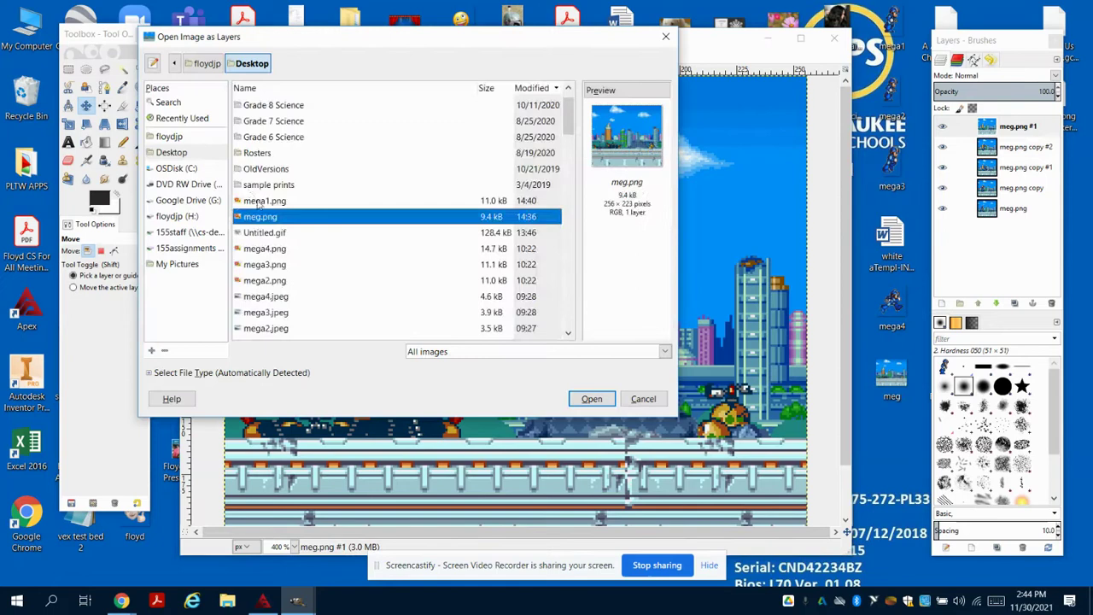
left_click(265, 201)
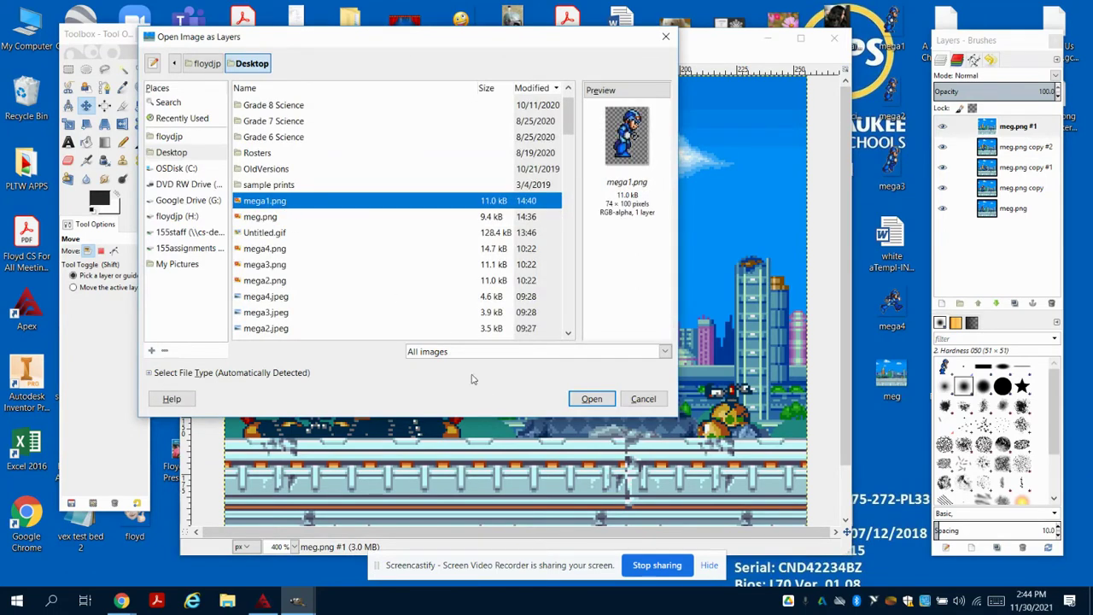
left_click(592, 399)
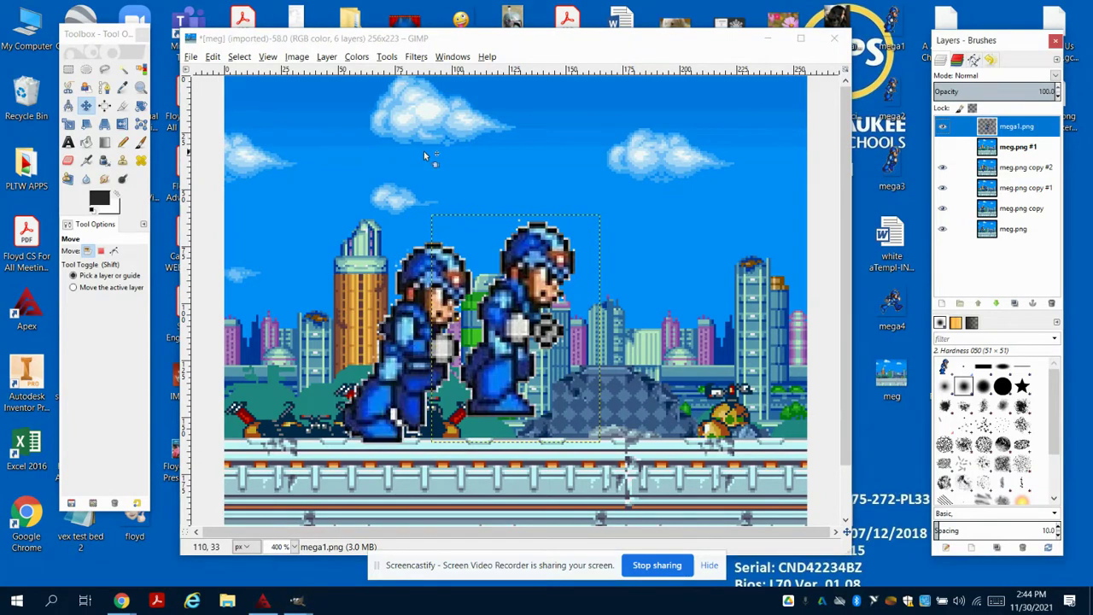
left_click(86, 105)
left_click_drag(531, 281, 450, 305)
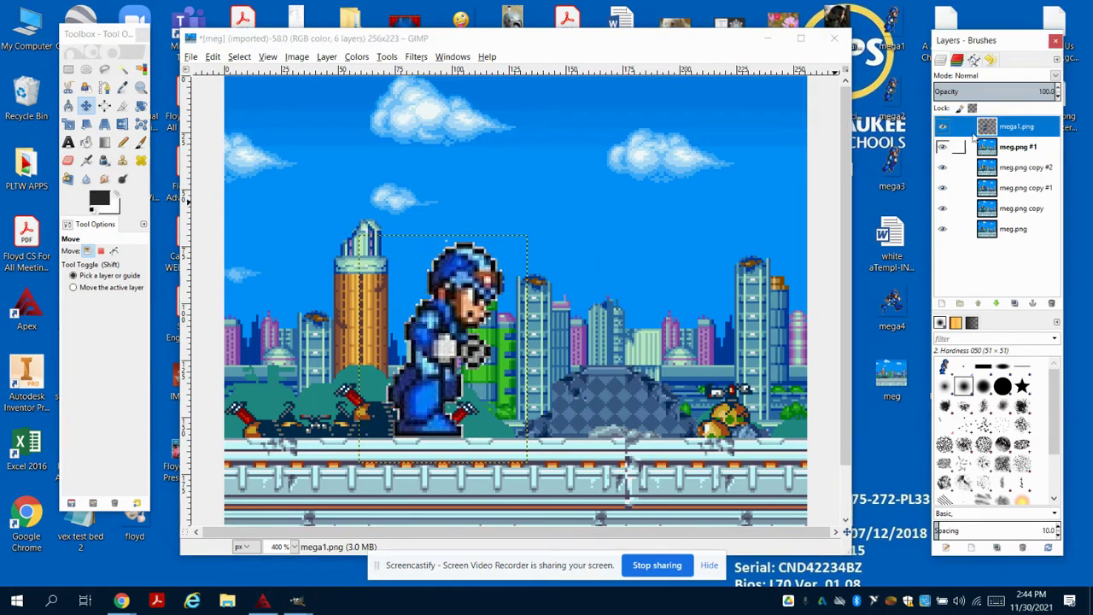
right_click(1019, 126)
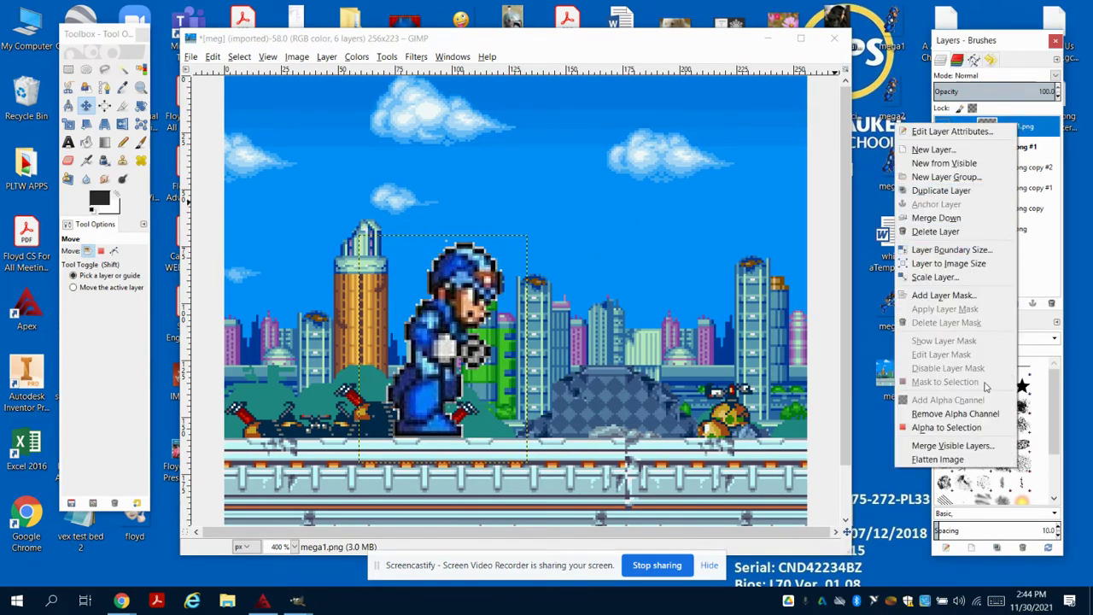
left_click(993, 219)
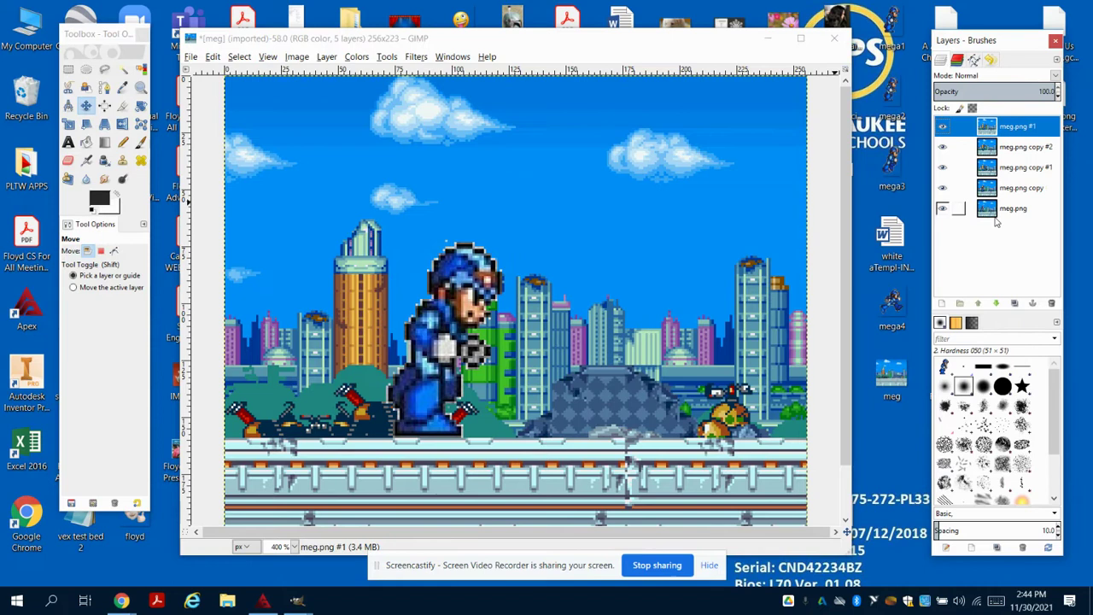